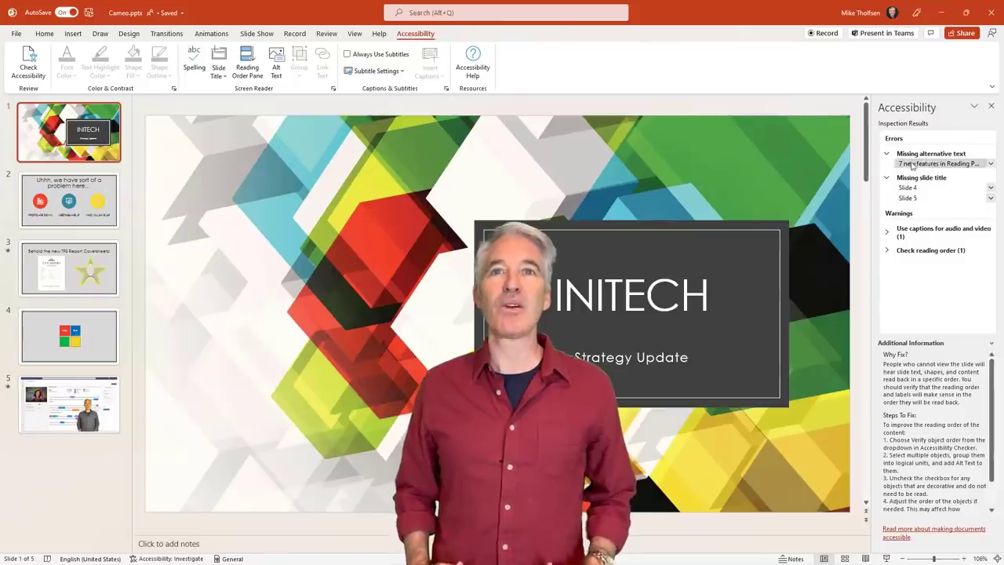
Step: Go to slide 5 from the Missing alternative text issue in the Accessibility pane
click(923, 164)
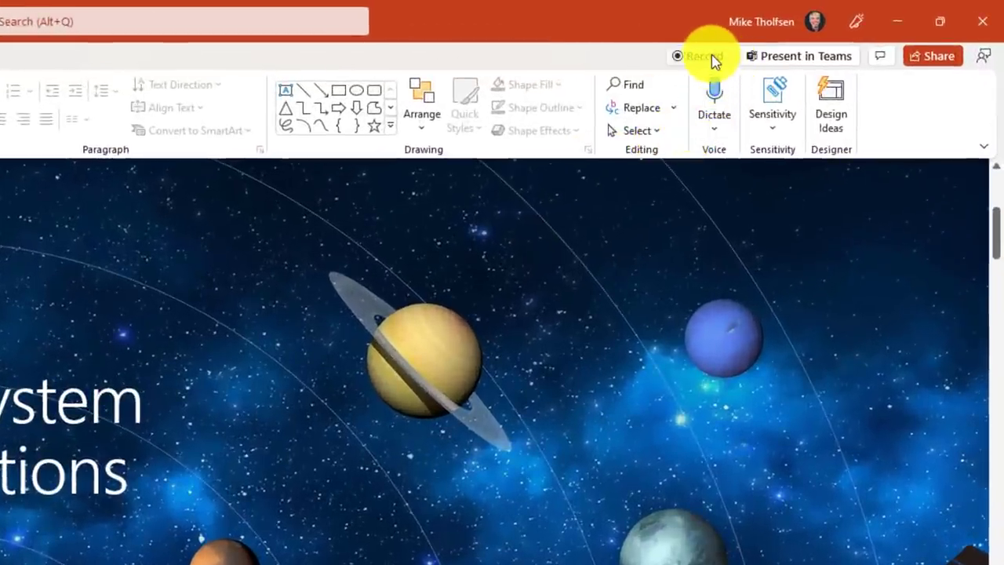
Step: Open the recording studio and enlarge the teleprompter script text with the A+/A- buttons
click(715, 61)
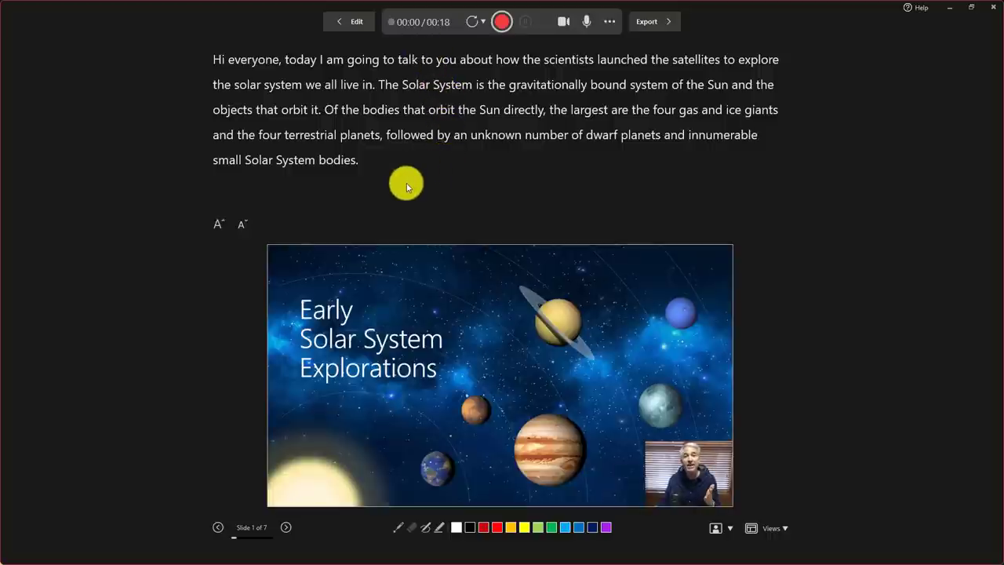
click(218, 226)
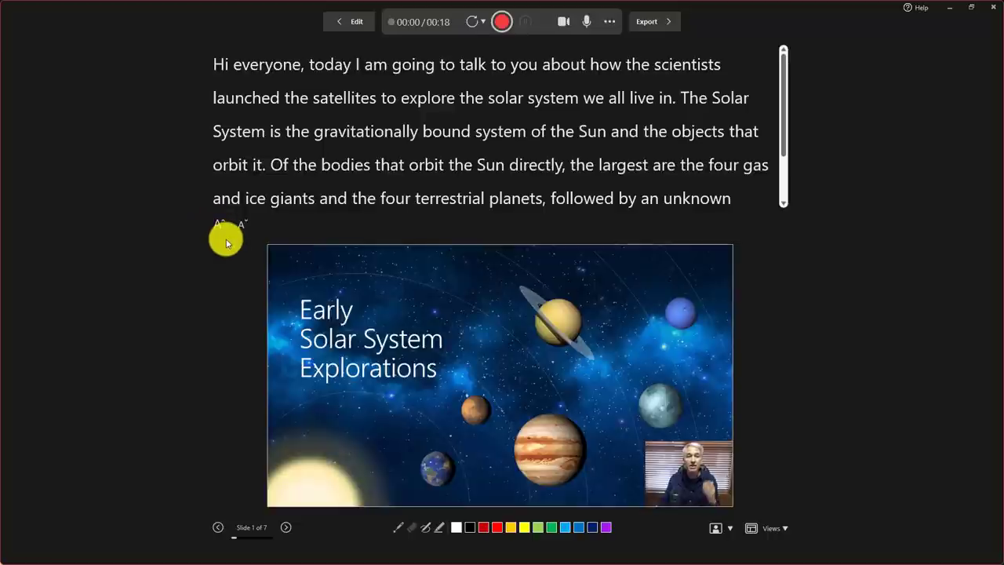
click(218, 226)
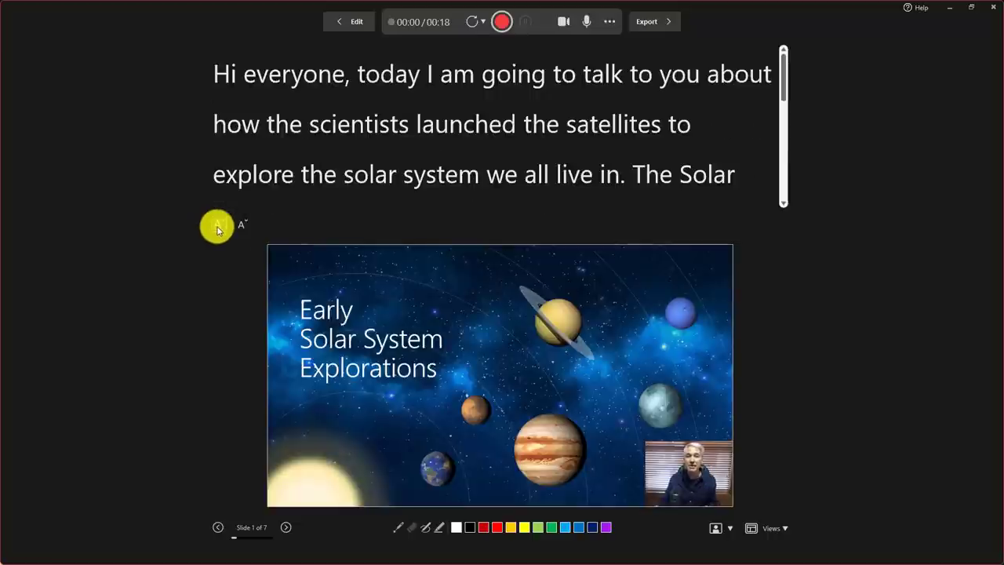
click(244, 225)
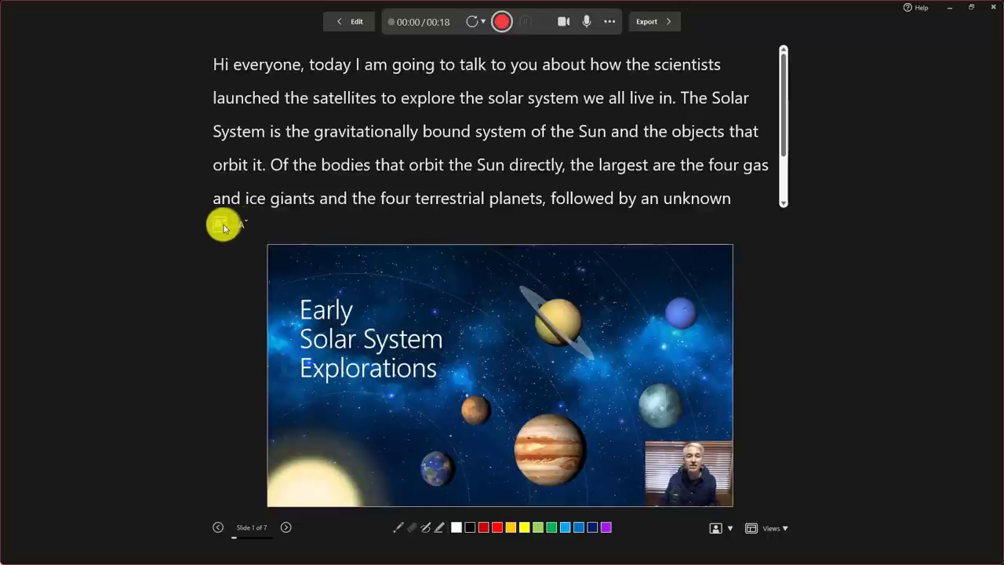
click(219, 224)
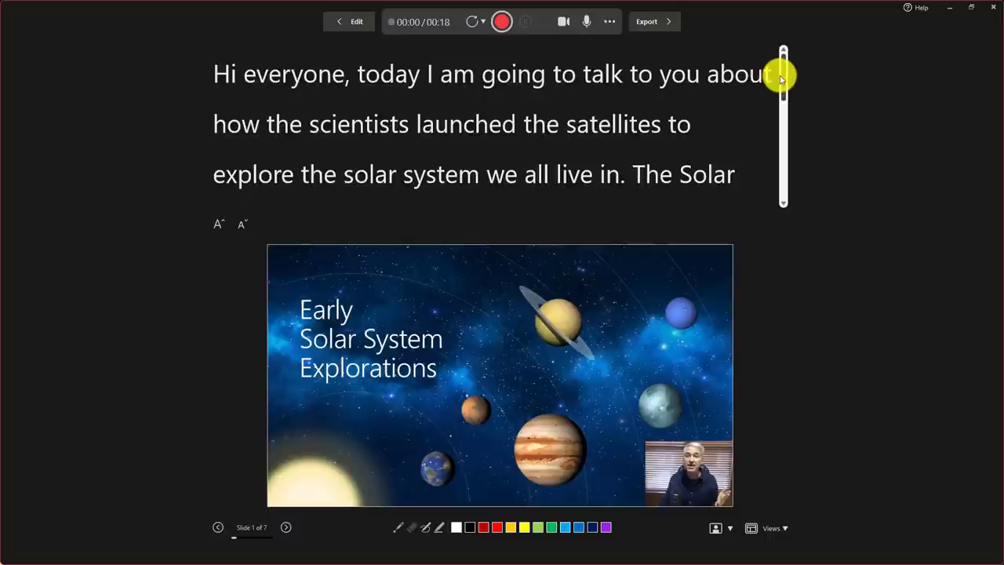
mouse_move(781, 78)
mouse_down()
mouse_move(790, 126)
mouse_move(790, 72)
mouse_up()
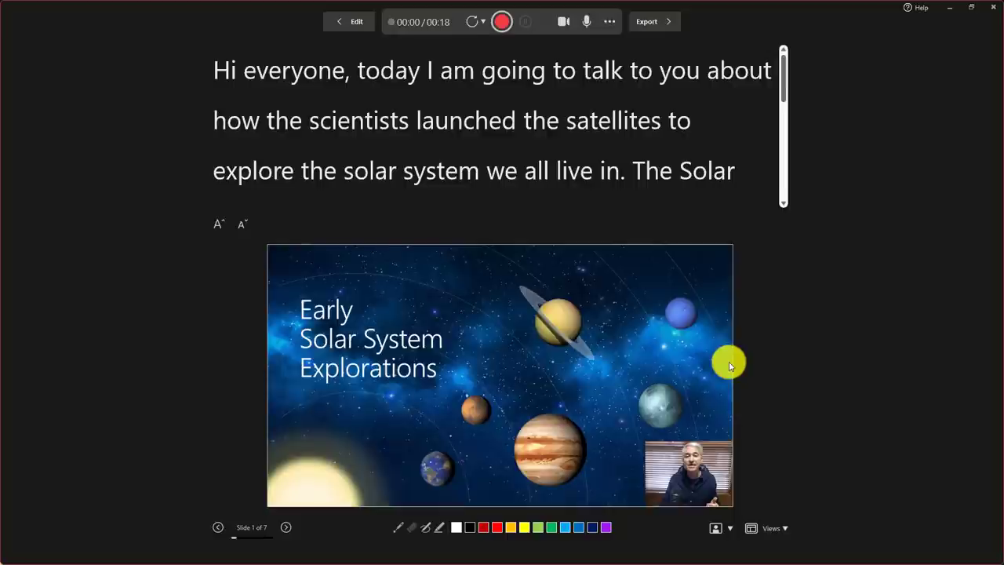
click(771, 531)
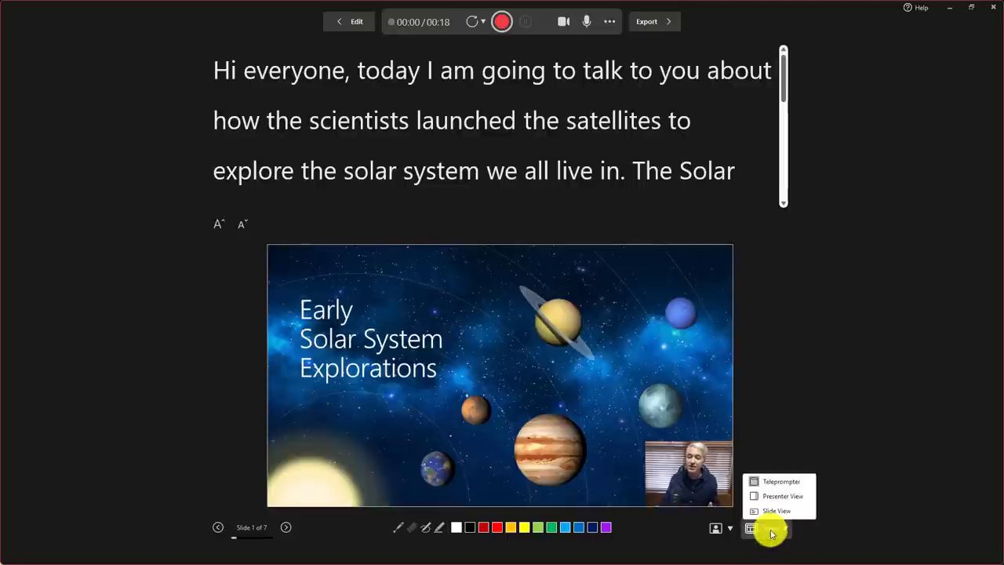
click(778, 496)
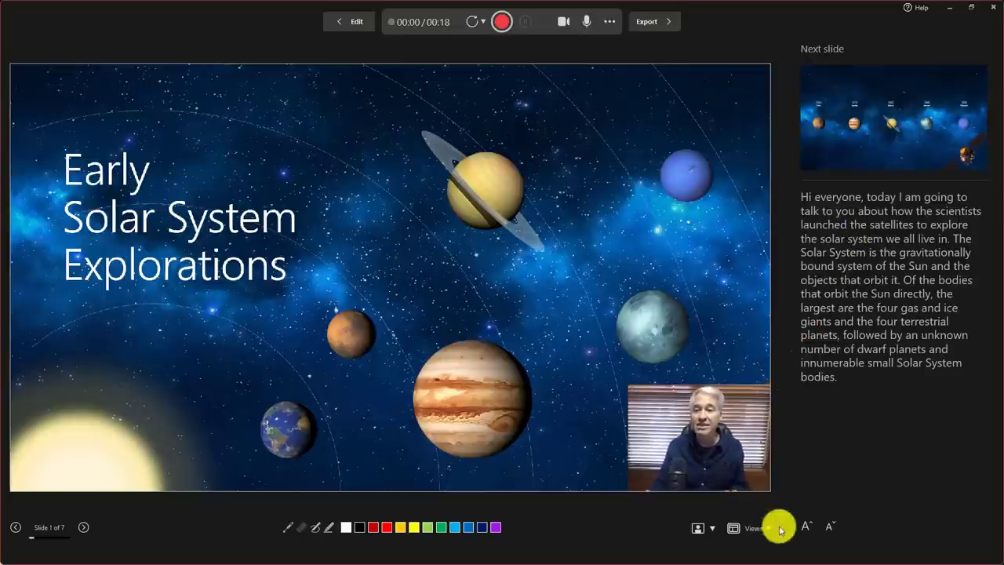
click(755, 531)
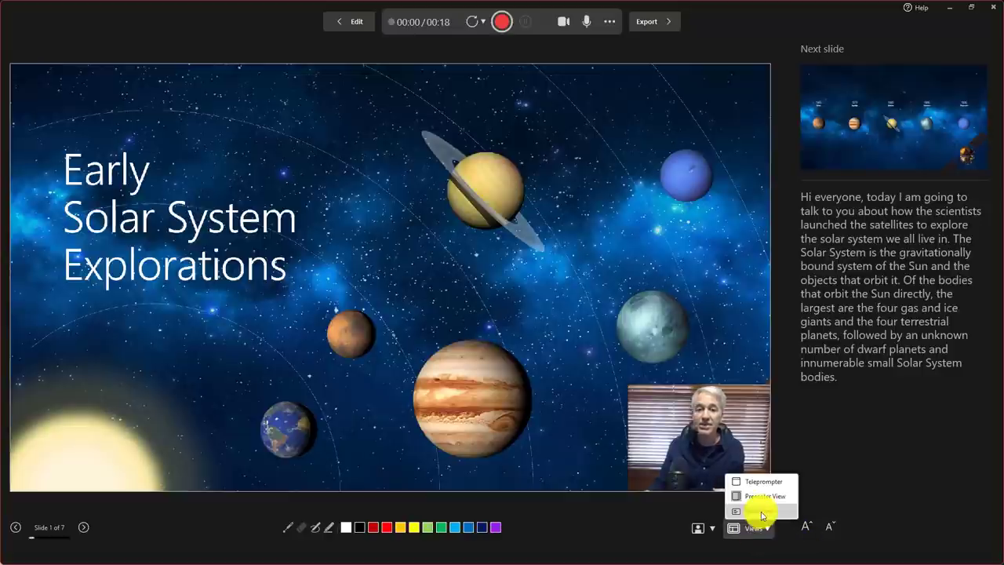
click(761, 513)
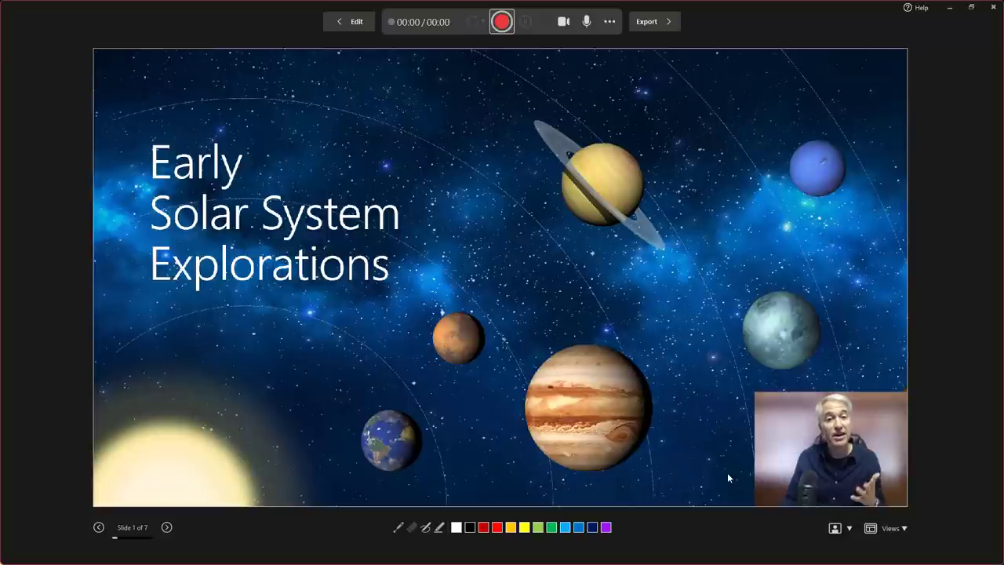
click(893, 529)
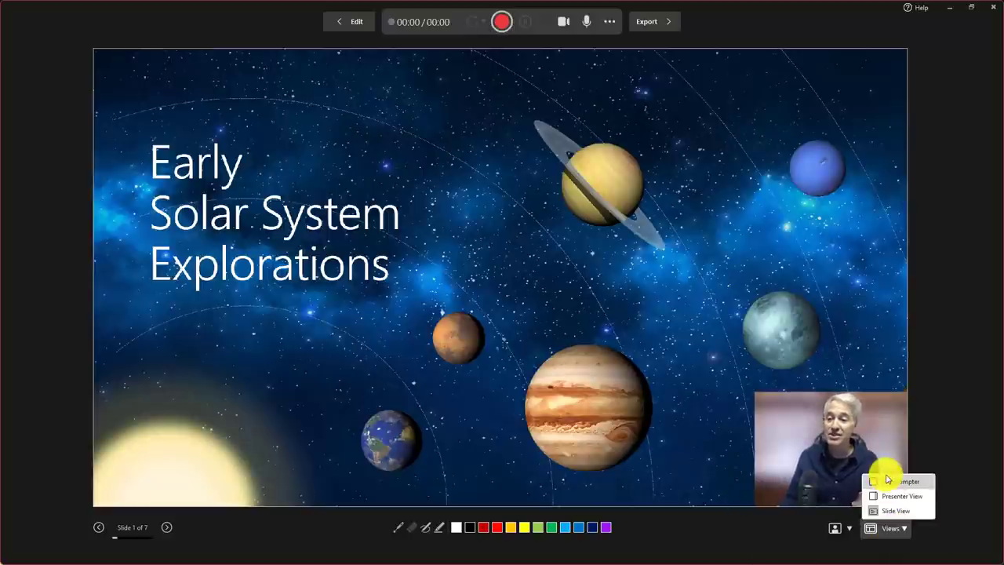
click(887, 481)
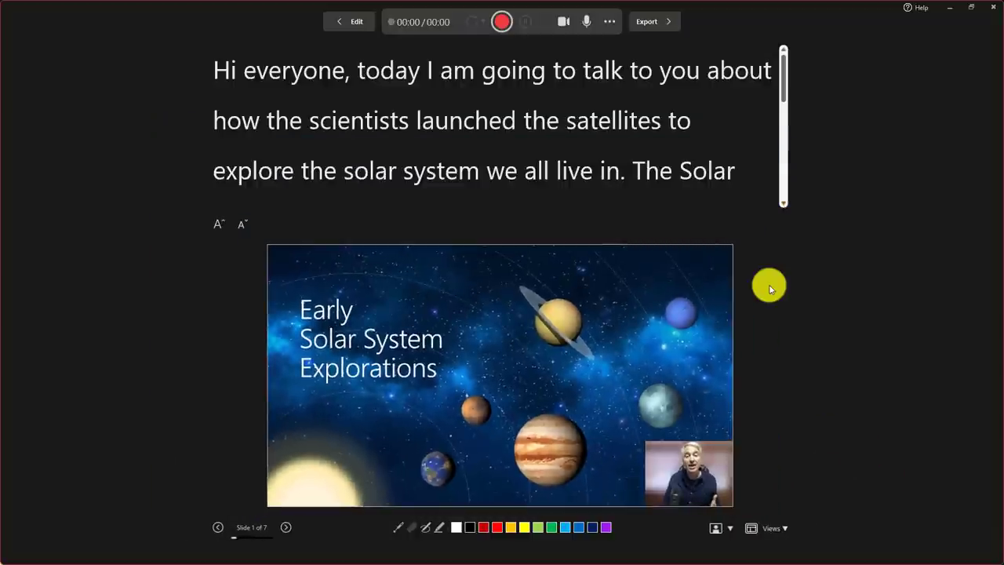
Step: Check the microphone and camera options, then start recording narration
click(607, 28)
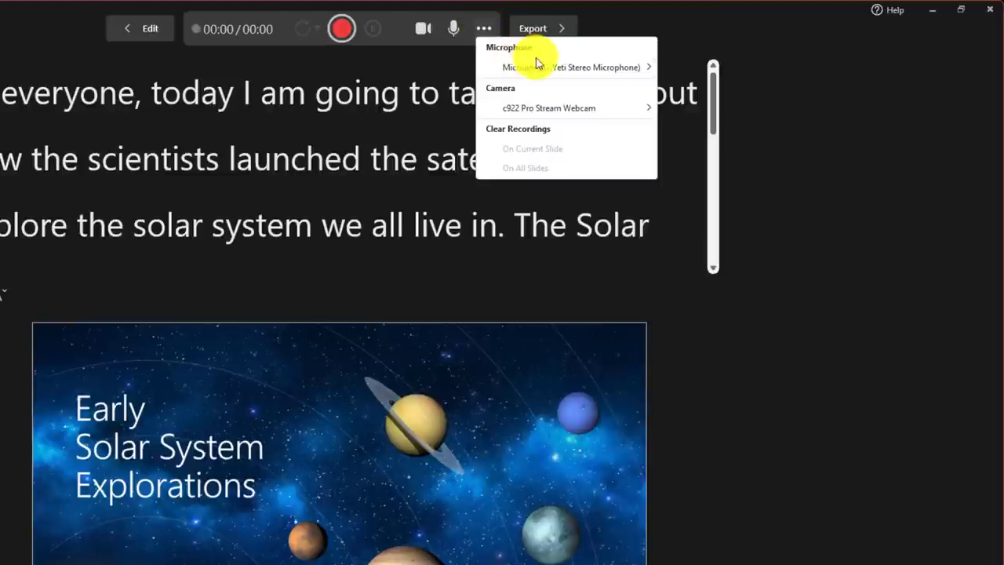
mouse_move(655, 52)
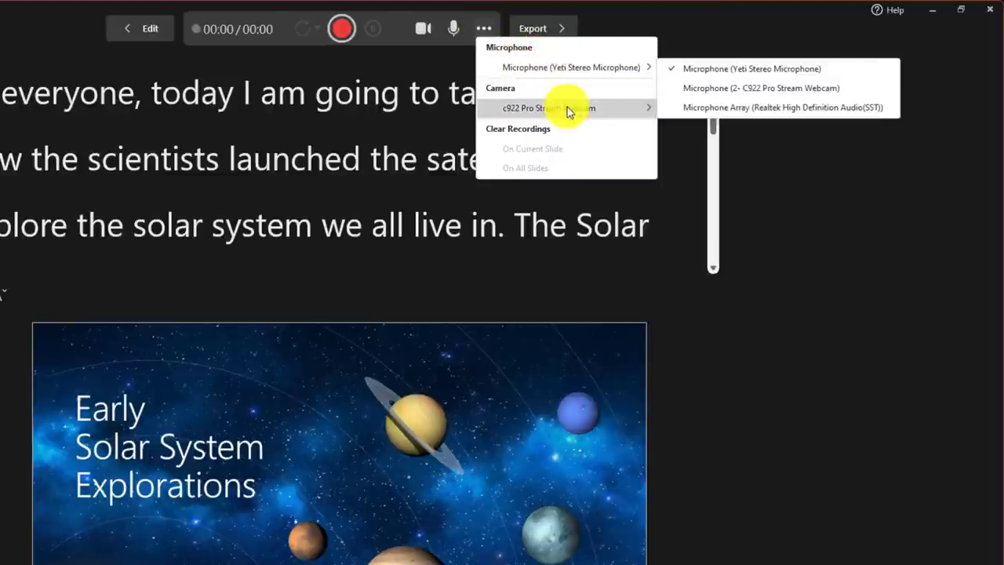
mouse_move(568, 107)
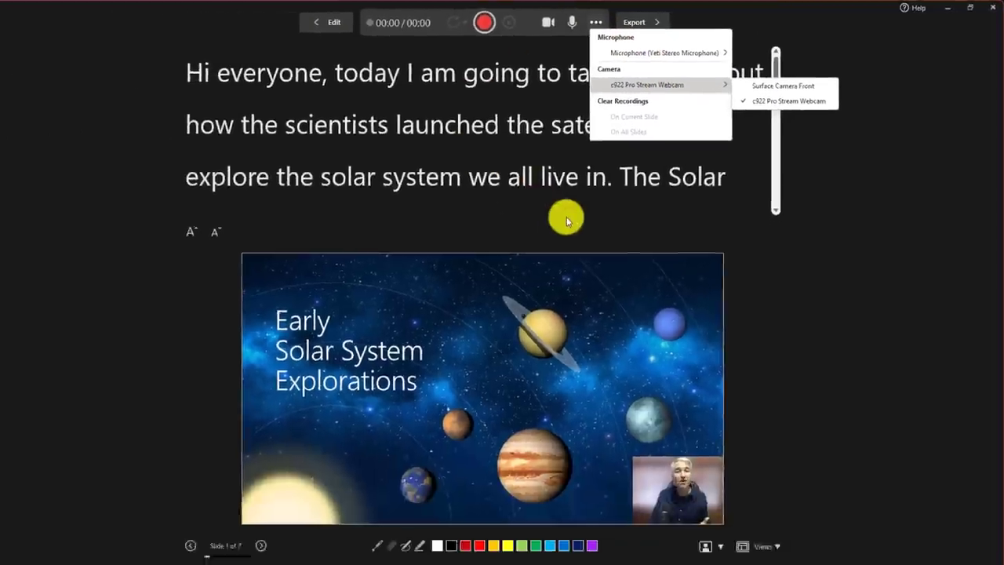
click(448, 281)
click(501, 22)
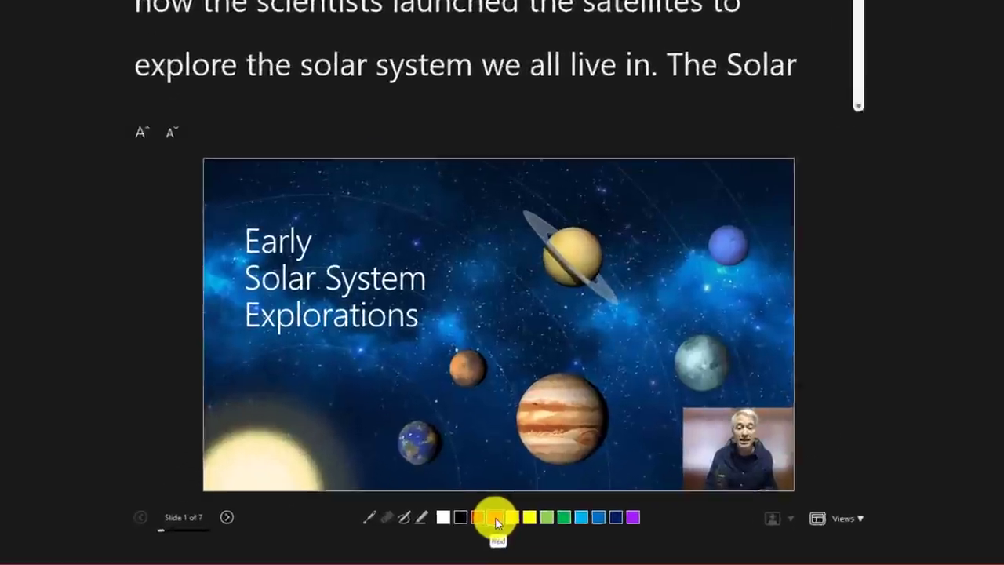
Step: Circle Jupiter in red ink, then on slide 2 point out Neptune with the laser and switch to highlighter
click(496, 517)
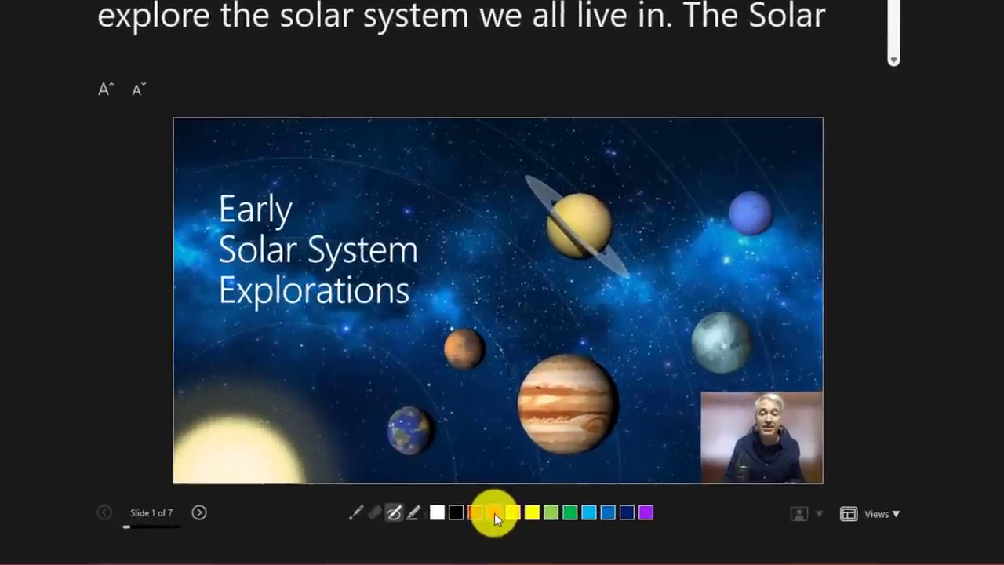
mouse_move(538, 341)
mouse_down()
mouse_move(623, 358)
mouse_move(655, 435)
mouse_move(507, 448)
mouse_move(532, 321)
mouse_move(547, 321)
mouse_up()
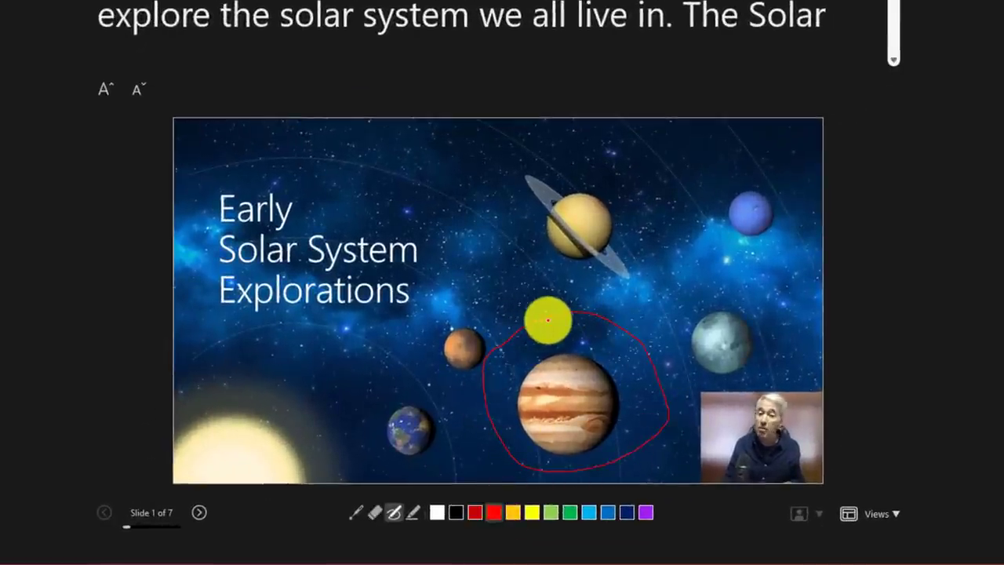
click(198, 514)
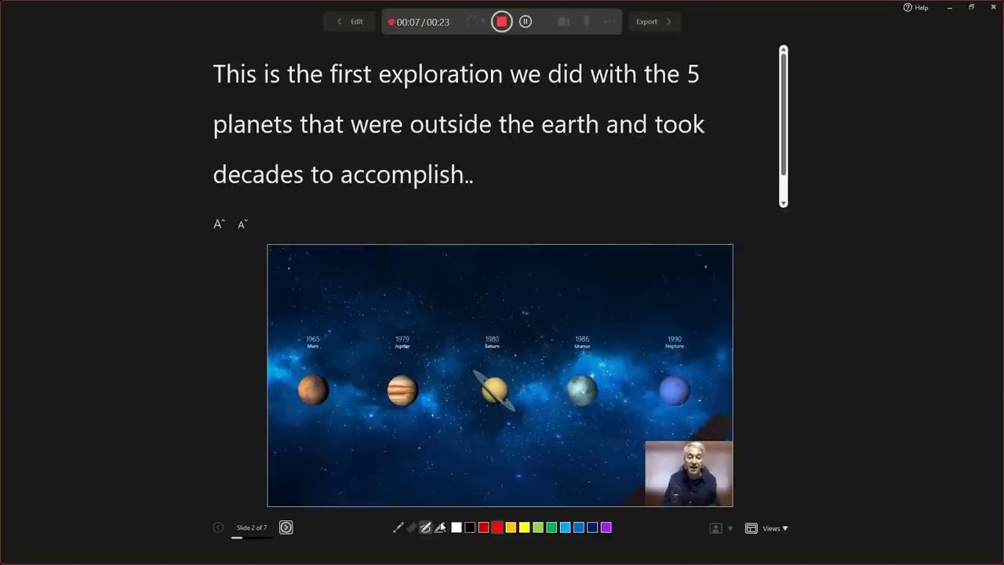
click(399, 527)
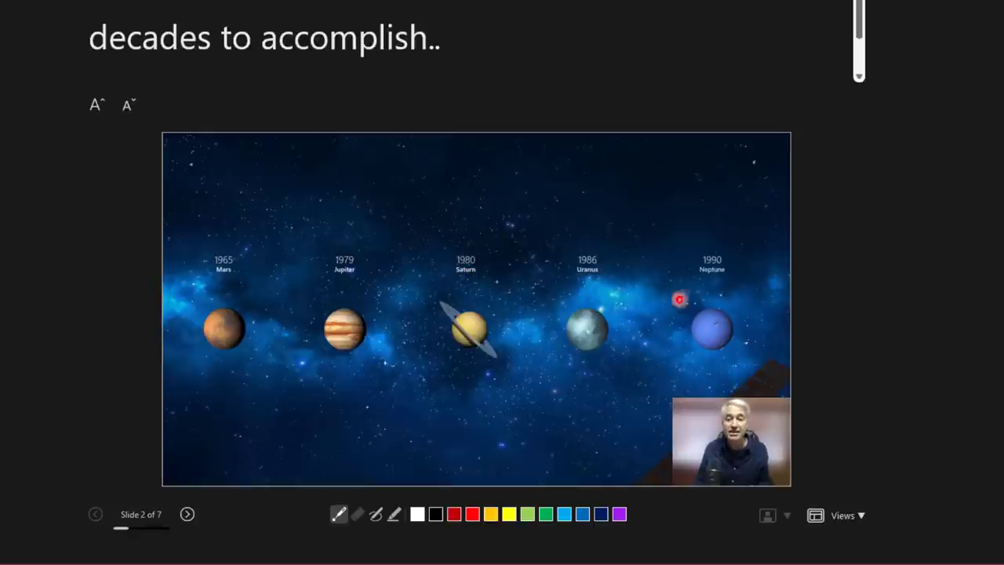
click(733, 343)
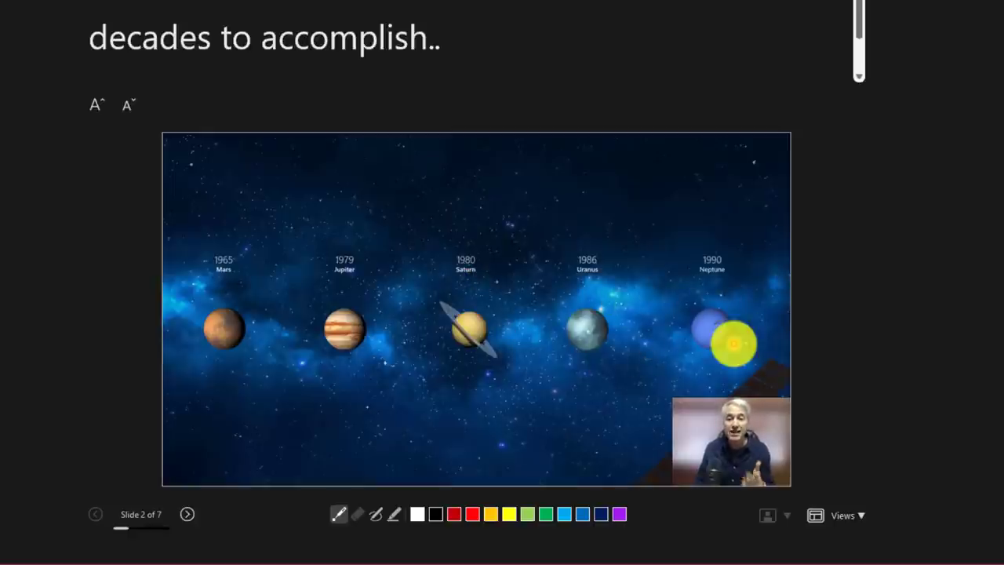
click(394, 514)
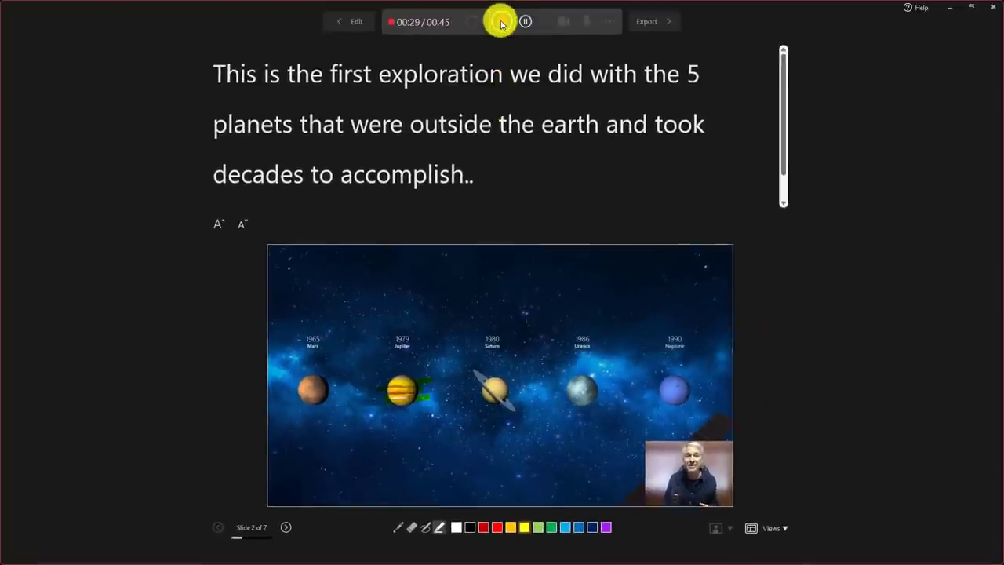
Step: Stop the recording and switch to the large slide-only layout
click(502, 25)
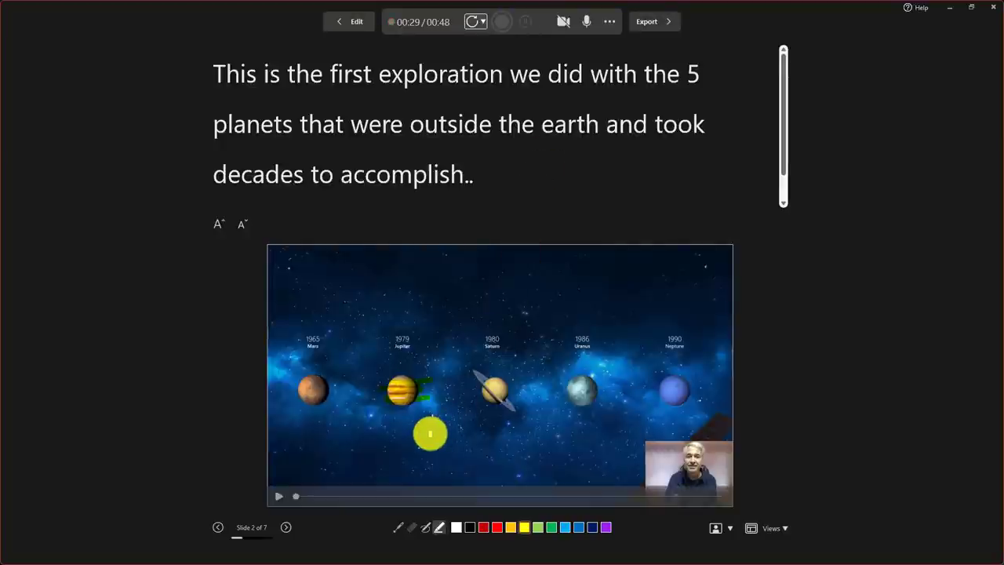
click(768, 528)
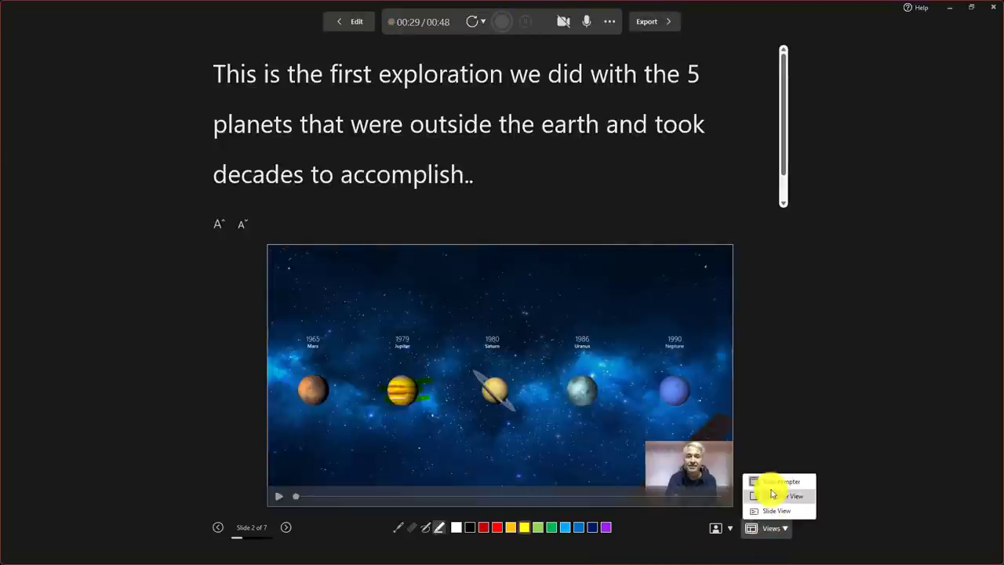
click(779, 511)
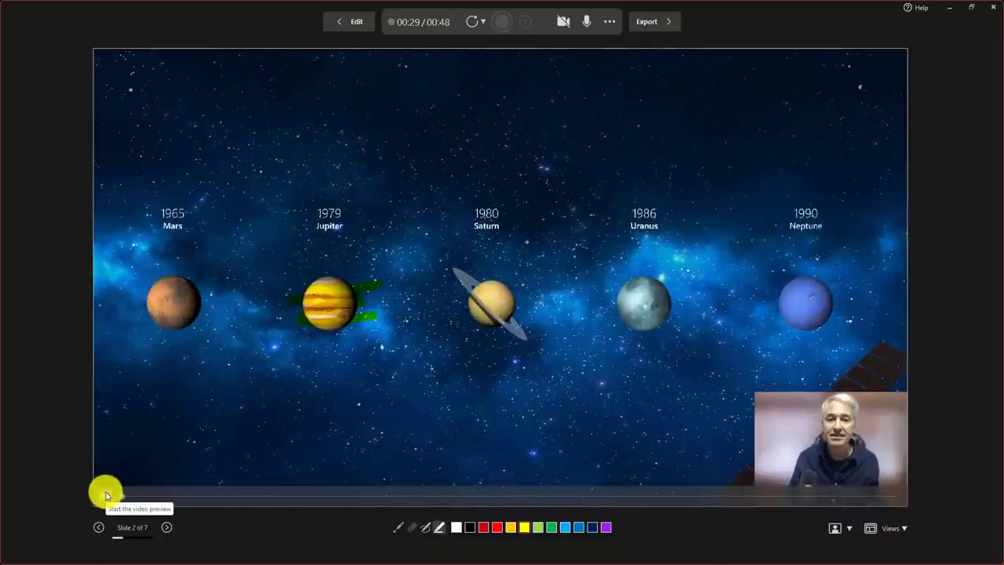
Step: Play back and pause the recorded preview, then go to the export-to-video page
click(106, 494)
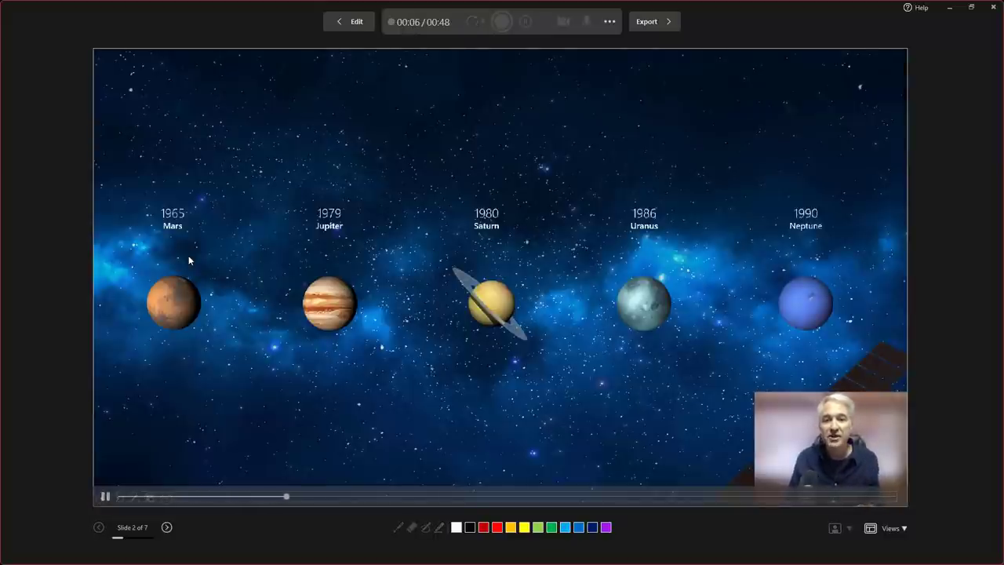
click(105, 498)
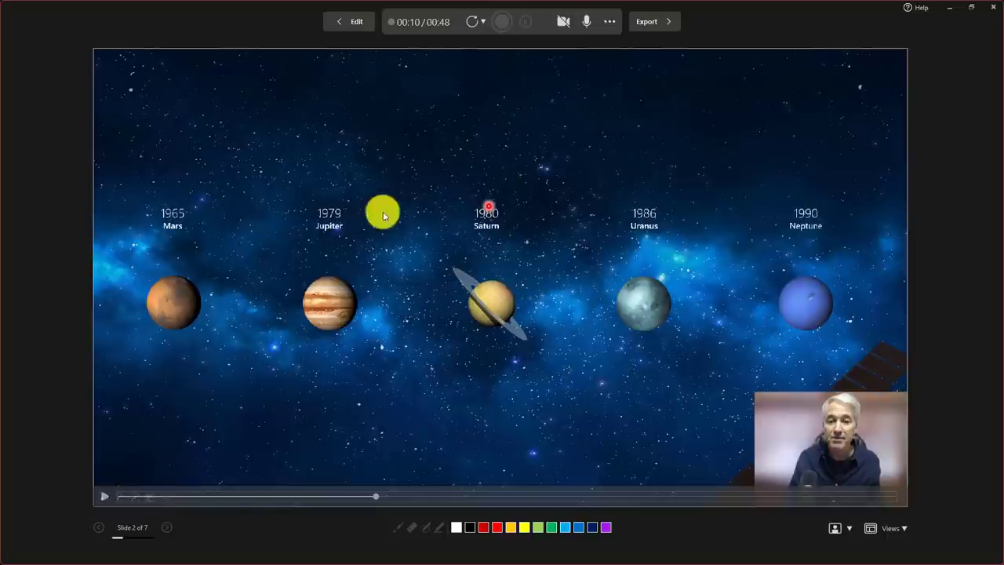
click(651, 24)
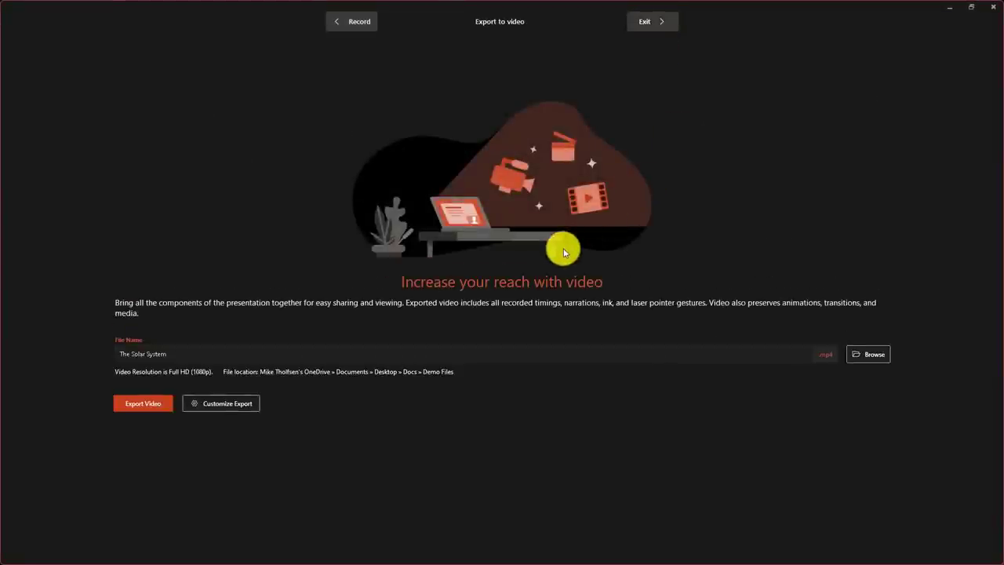
Step: Export 'The Solar System' as a Full HD (1080p) video through Customize Export
click(132, 351)
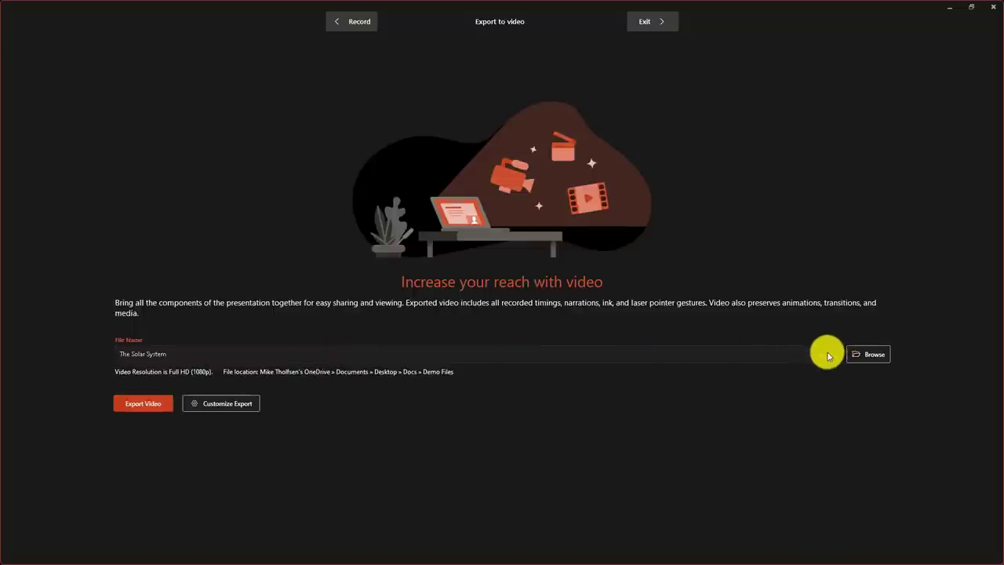
click(219, 404)
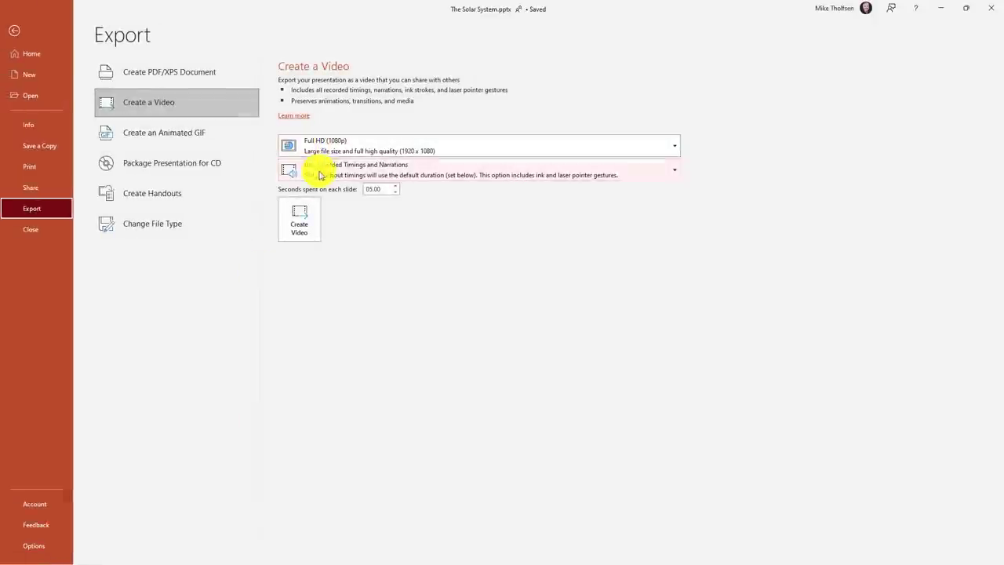
click(332, 145)
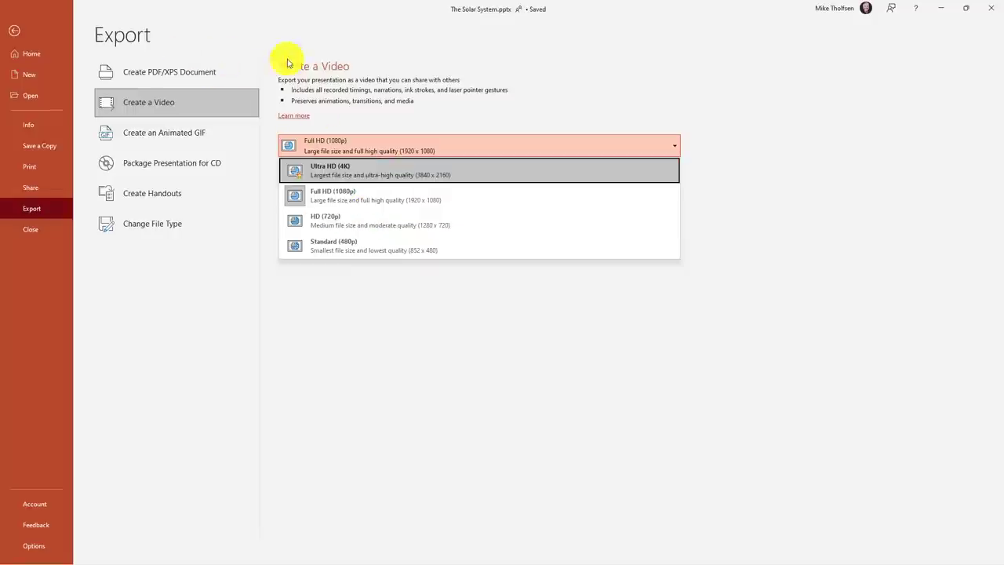
click(334, 63)
click(16, 29)
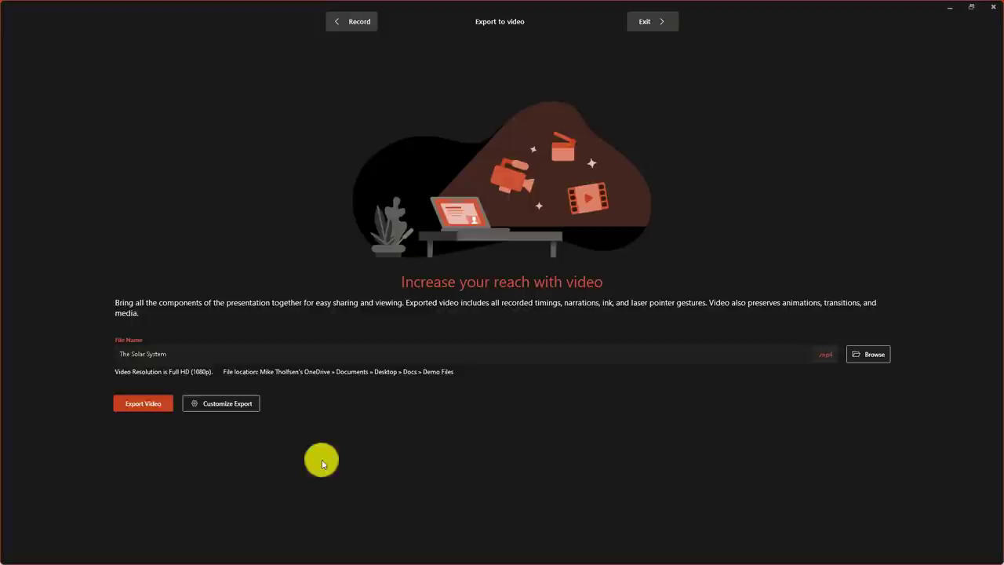
click(139, 415)
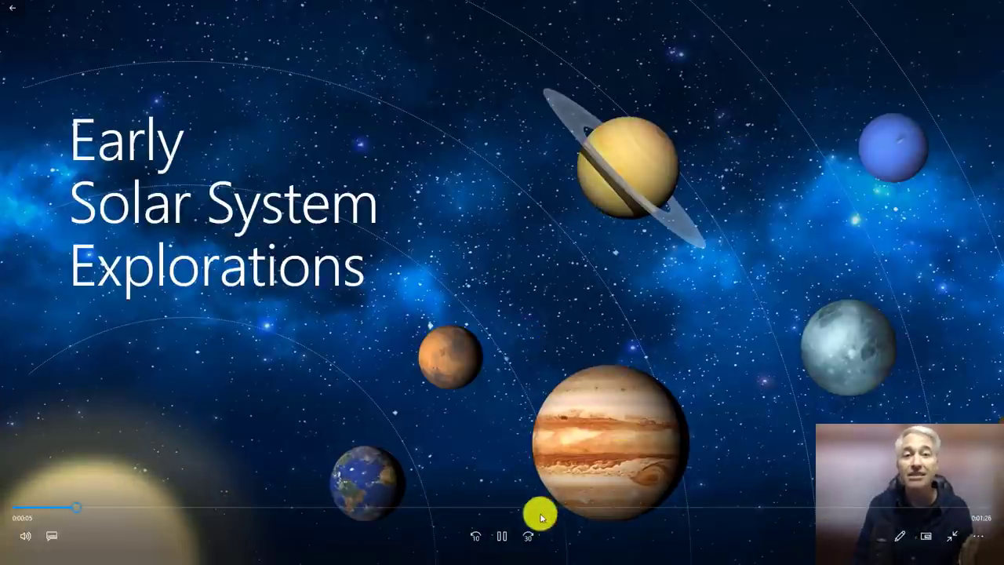
click(501, 535)
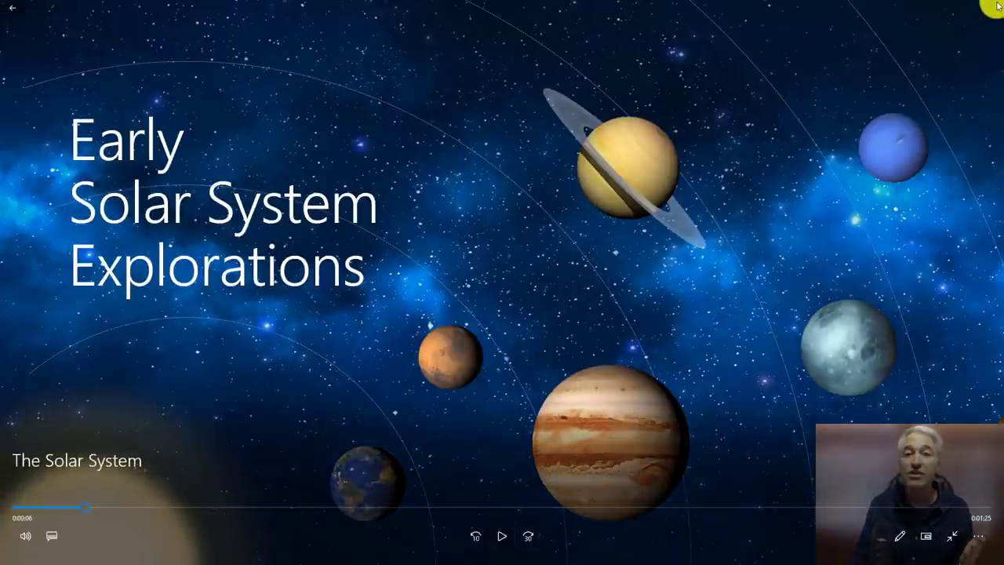
Step: Close the video player and clear the recordings from all slides
click(995, 7)
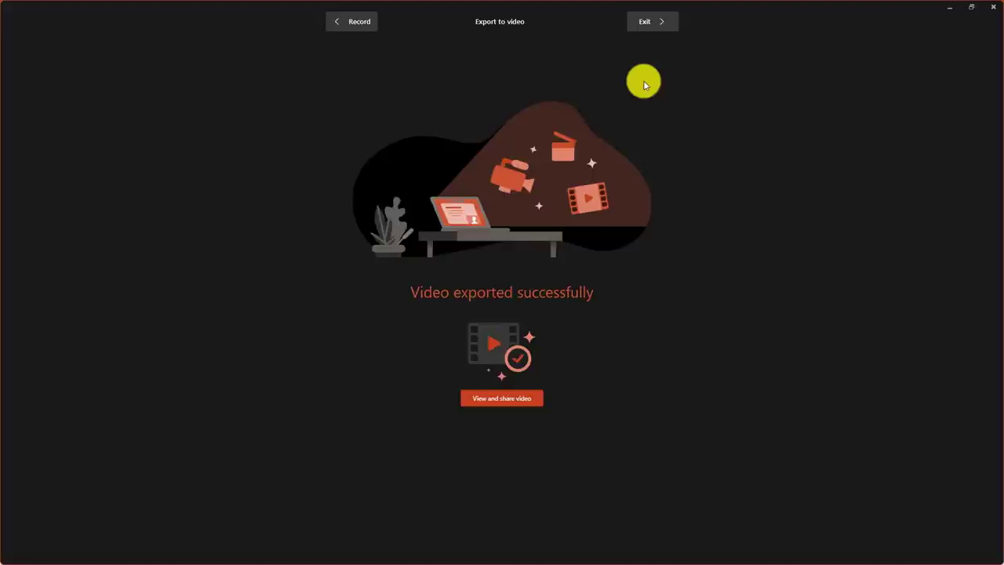
click(350, 21)
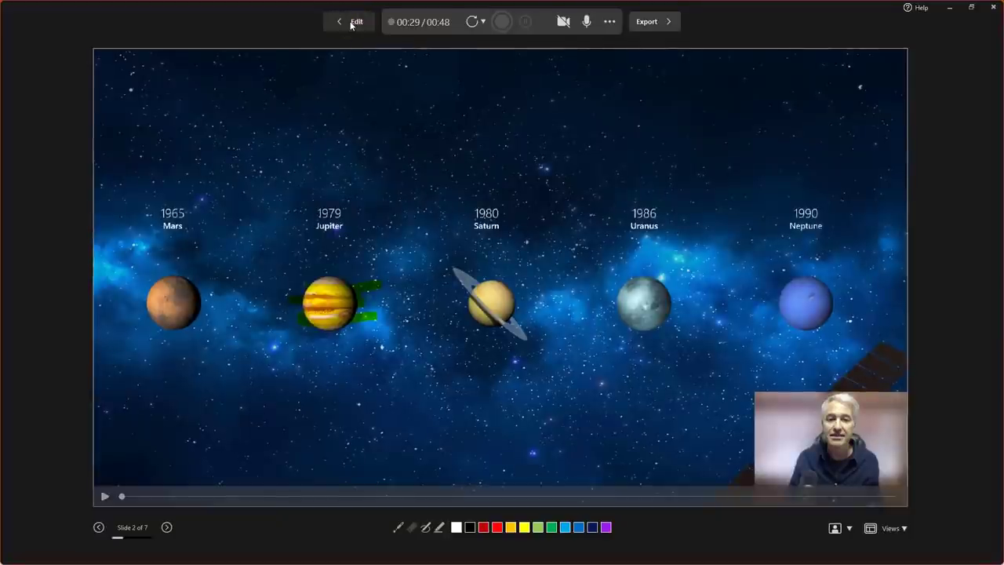
click(609, 22)
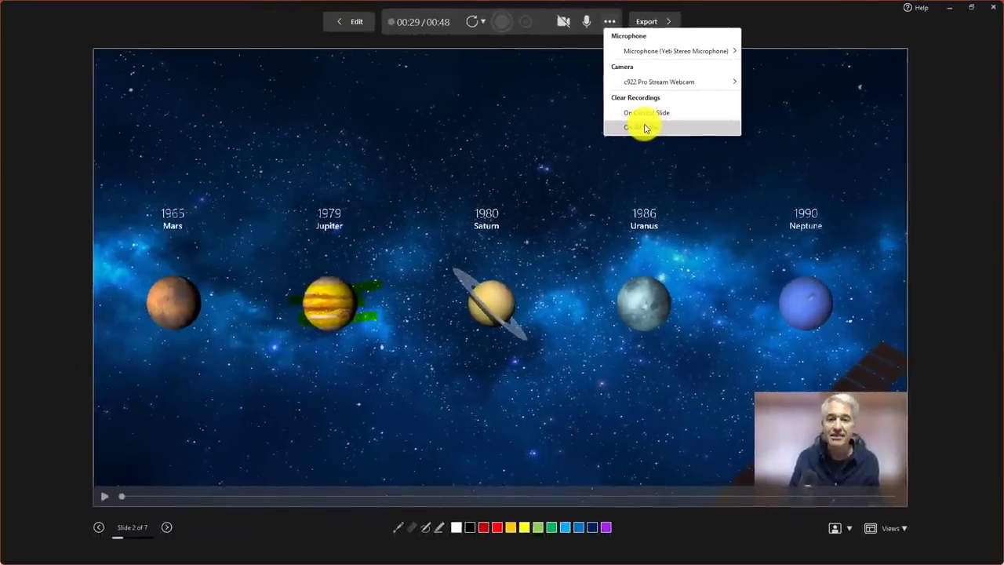
click(645, 128)
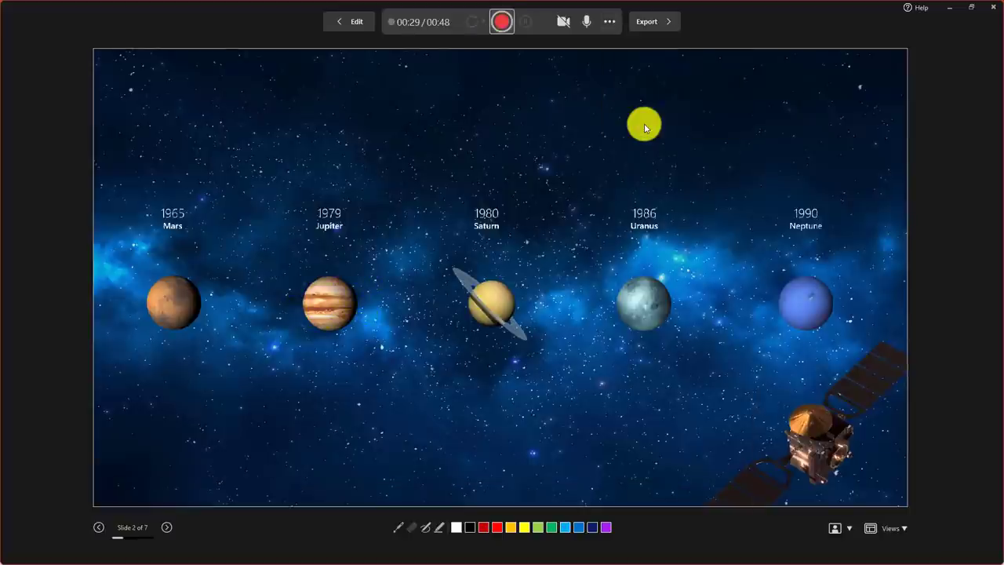
click(502, 21)
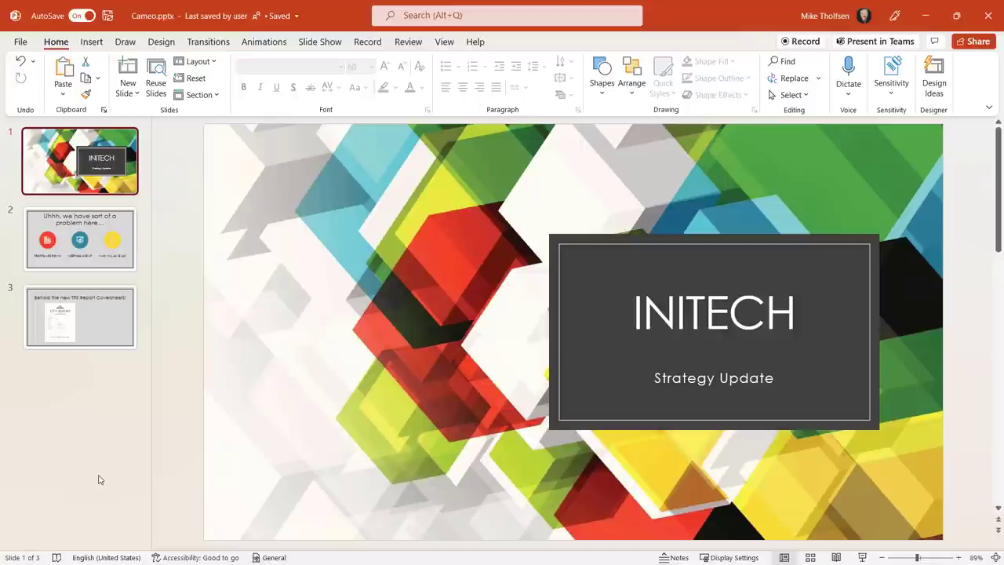
Step: Show slide 2, 'Uhhh, we have sort of a problem here…', of Cameo.pptx
click(76, 246)
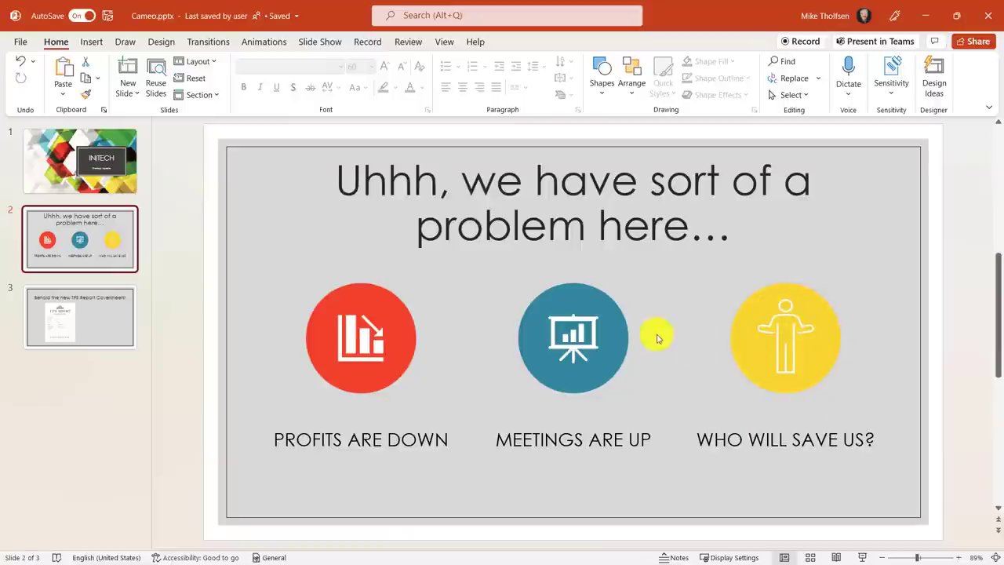
Step: Insert a Cameo placeholder on slide 2 and turn on its live webcam feed
click(91, 43)
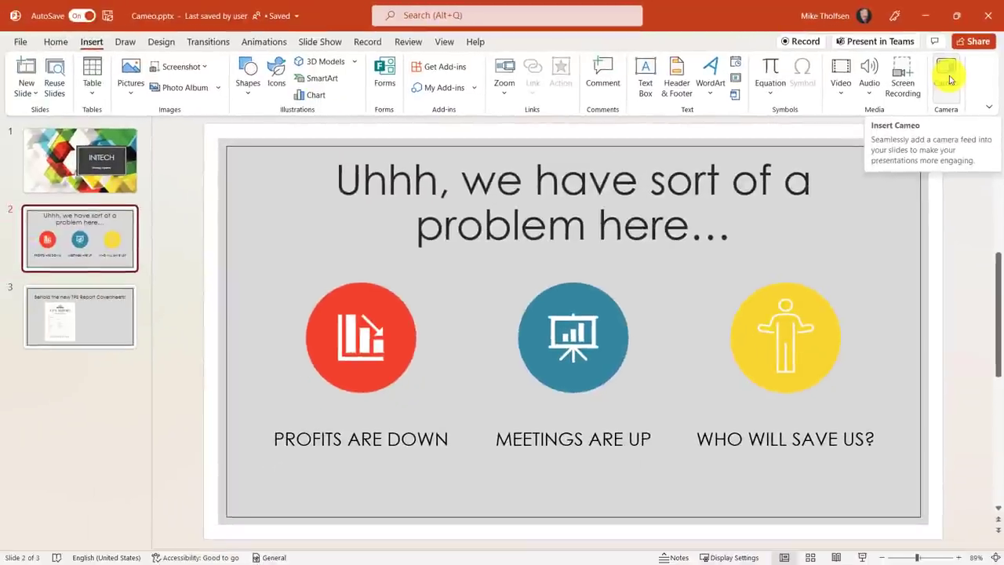
click(923, 112)
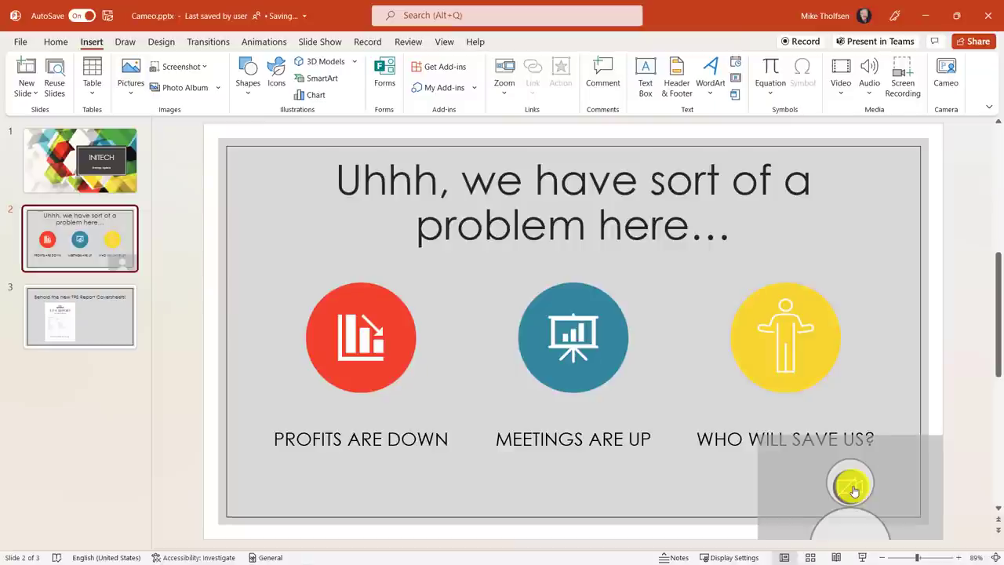
click(854, 491)
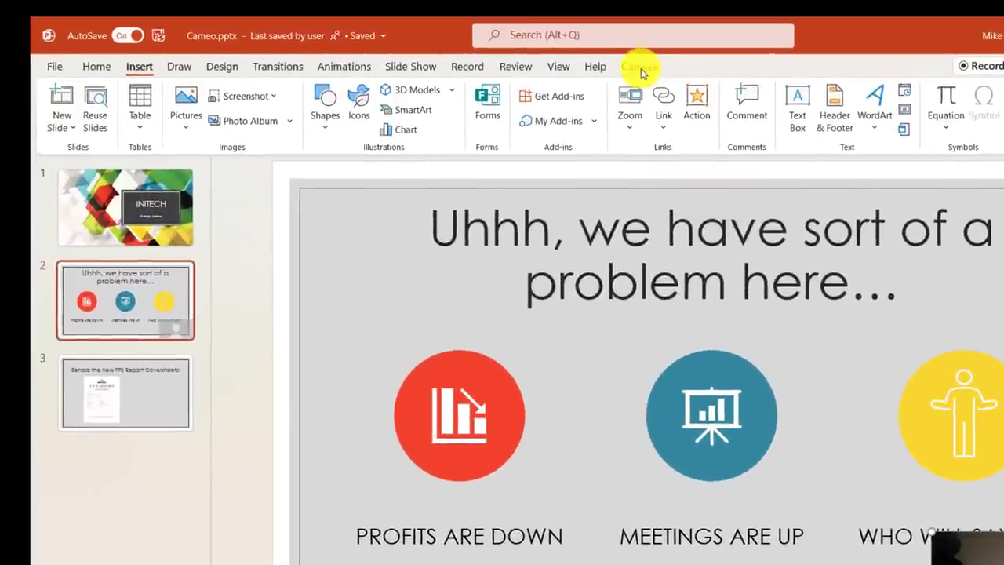
click(640, 67)
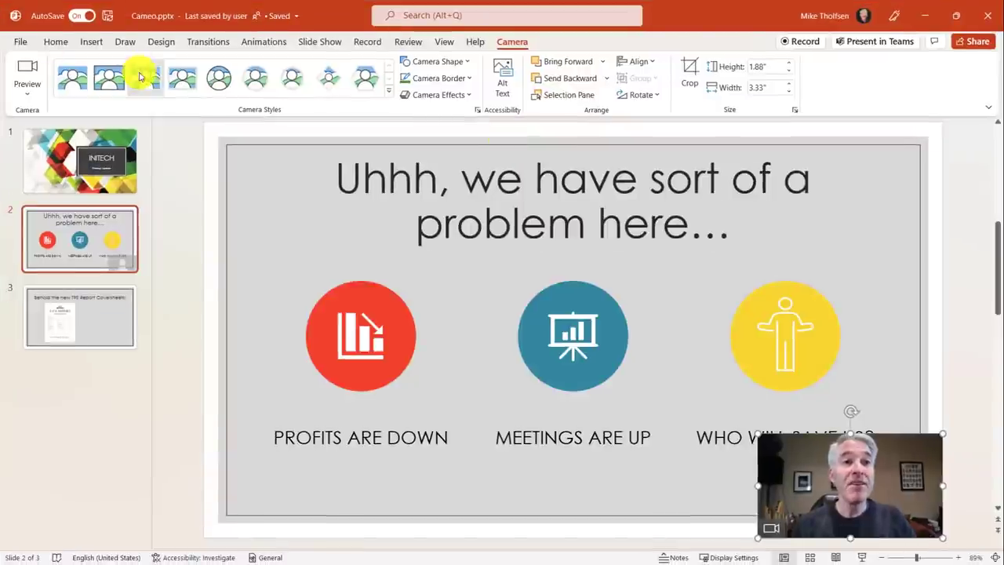
Step: Apply the Simple Frame Circle camera style and move the cameo onto the yellow circle
click(292, 79)
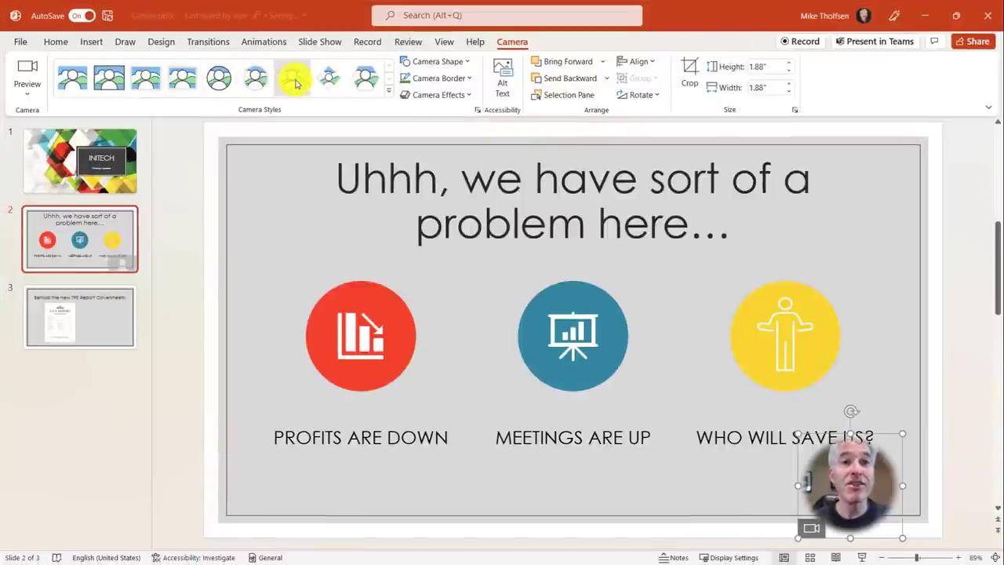
click(364, 81)
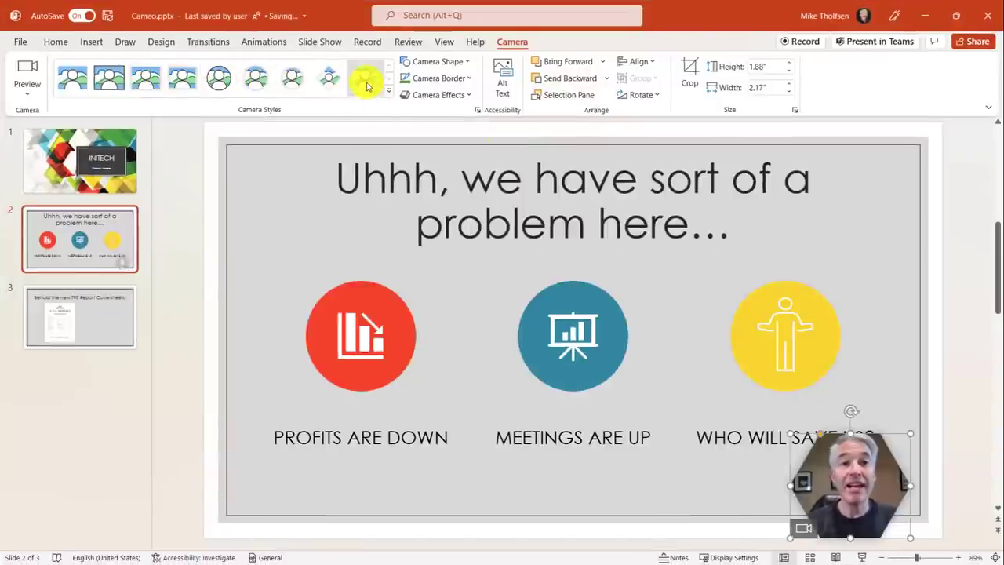
click(321, 81)
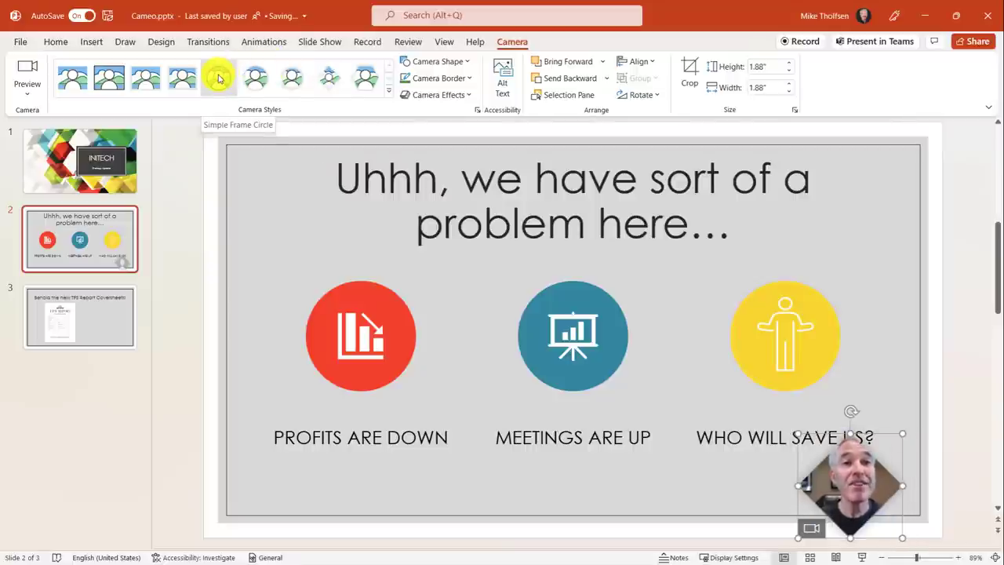
click(220, 78)
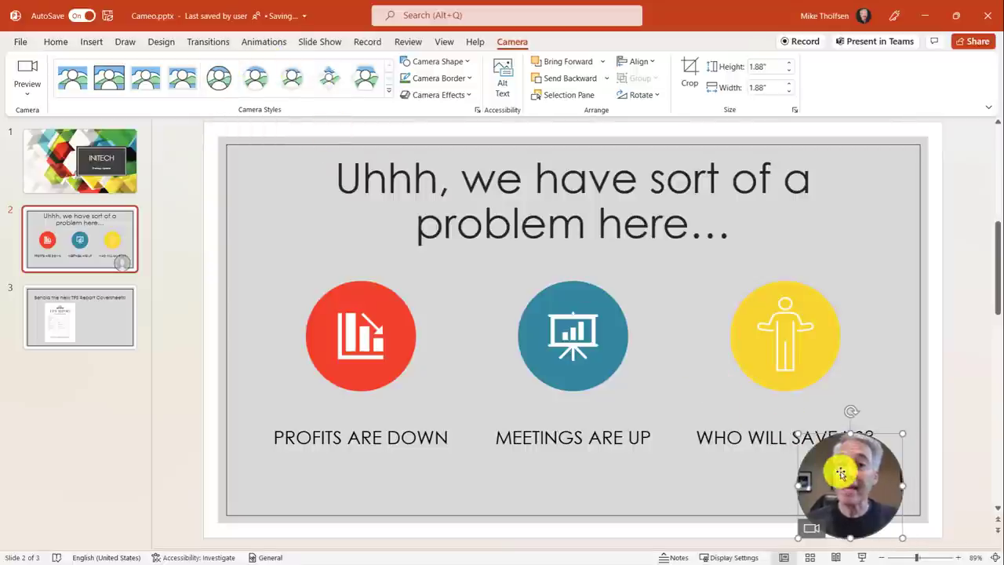
drag(841, 473, 777, 324)
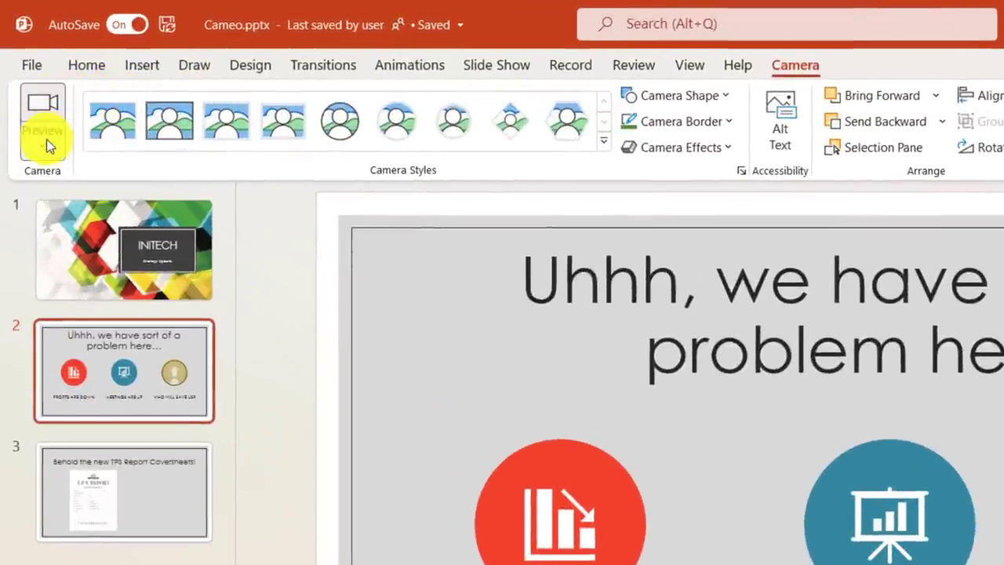
Step: Check the camera source in the Preview list, then go to the TPS Report slide 3
click(47, 139)
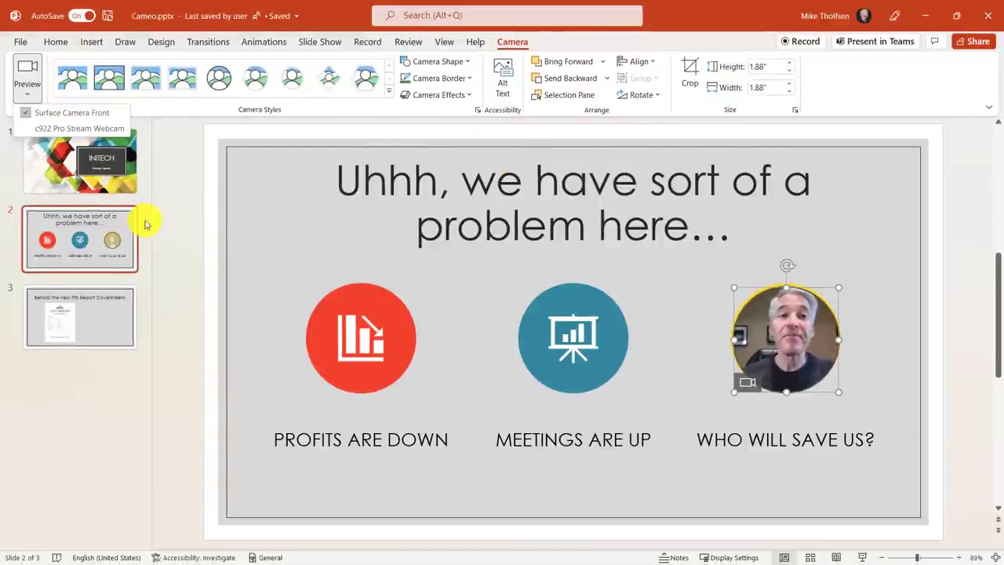
click(82, 307)
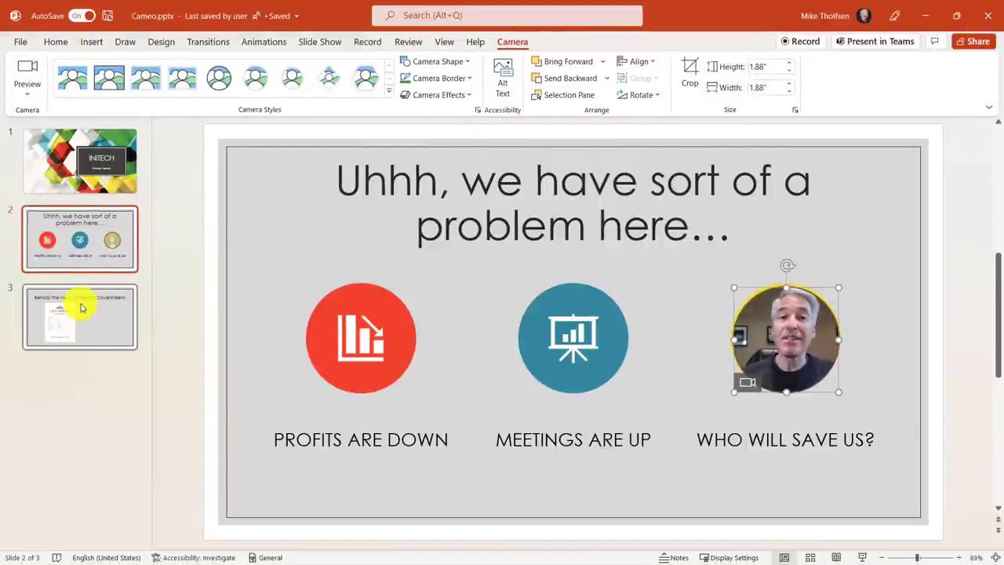
click(82, 307)
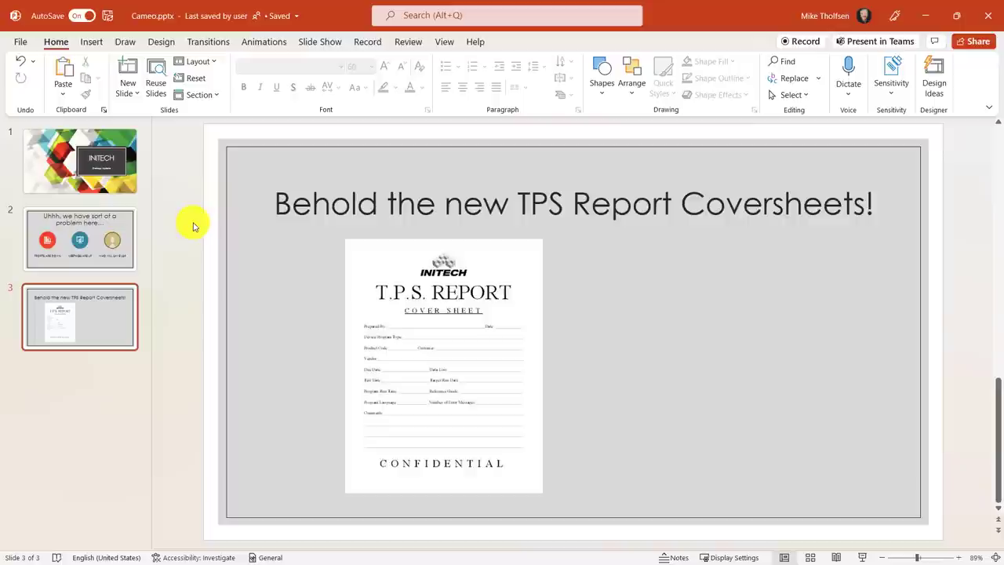
Step: Insert a Cameo camera feed on slide 3 and move it beside the TPS report image
click(91, 44)
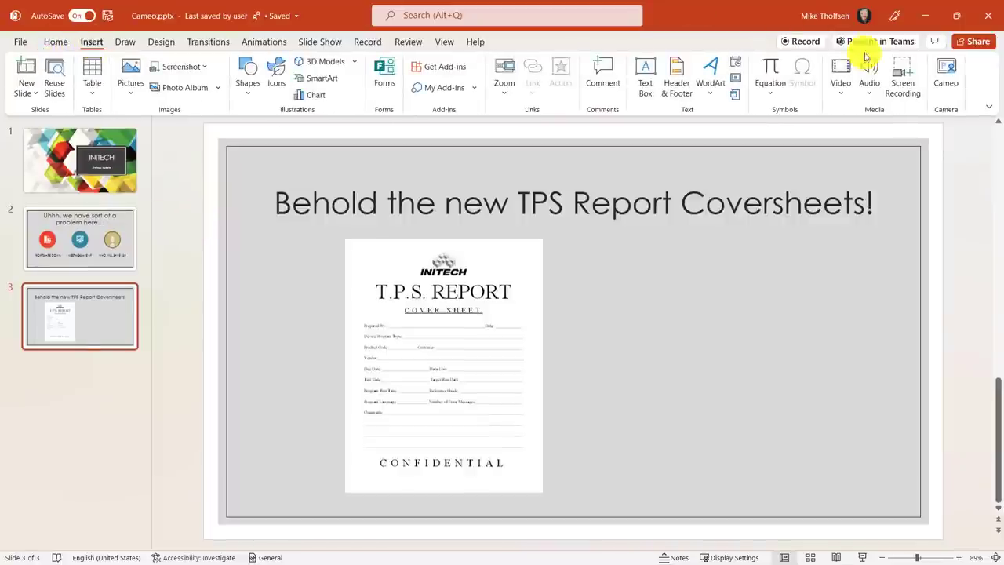
click(946, 77)
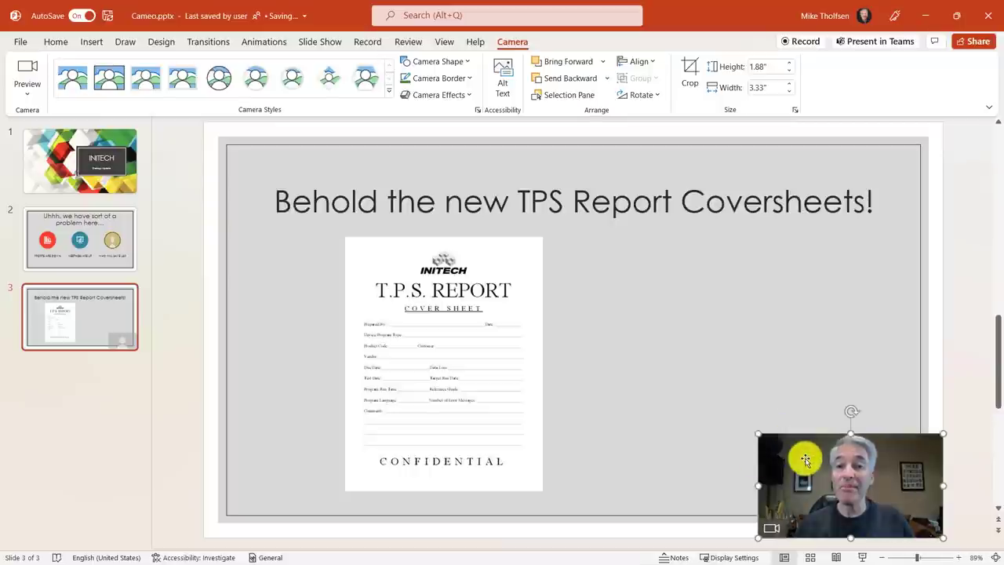
drag(802, 460, 676, 318)
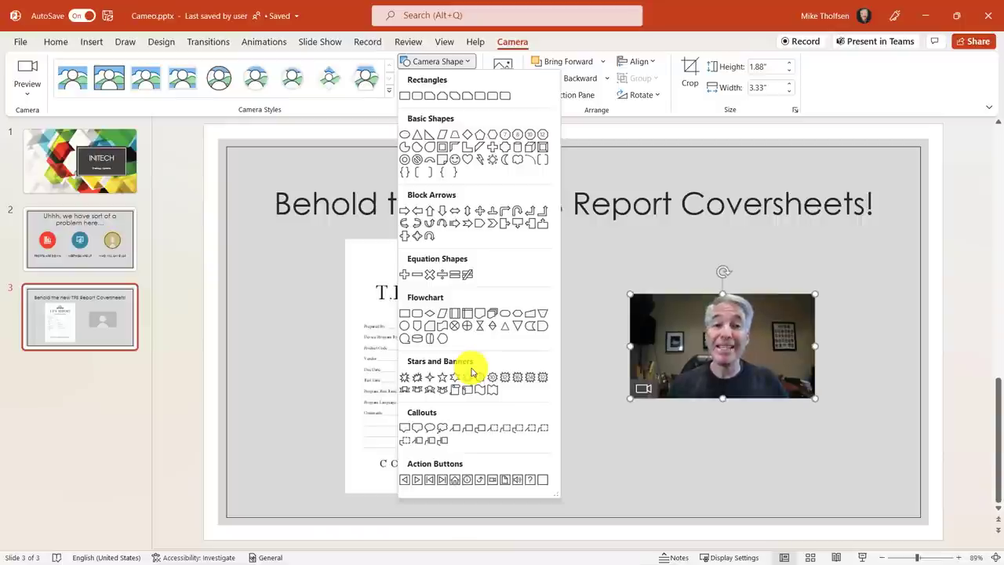
Step: Shape the camera feed as a 5-Point Star and enlarge it to 3.7" by 4.1"
click(442, 376)
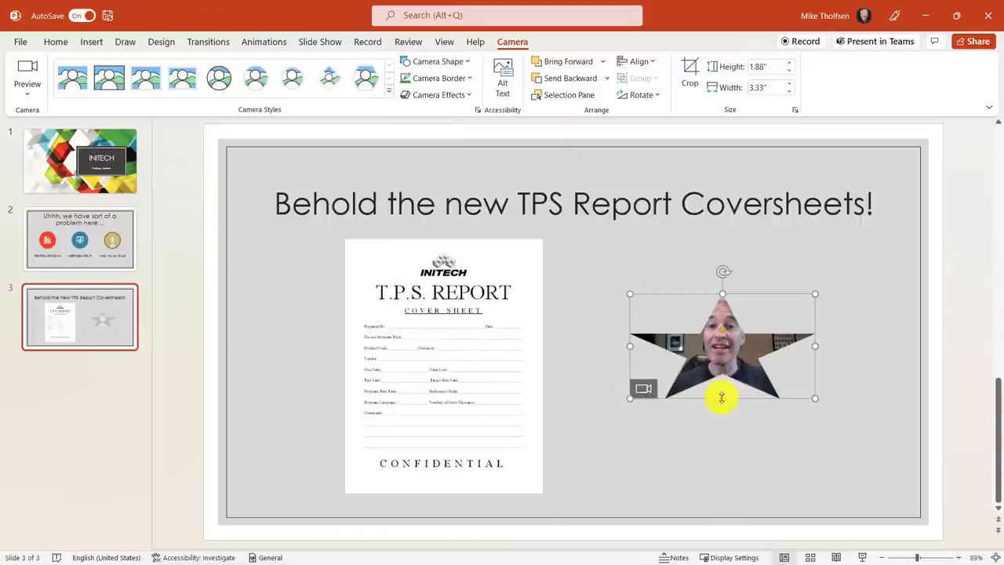
drag(723, 449, 719, 442)
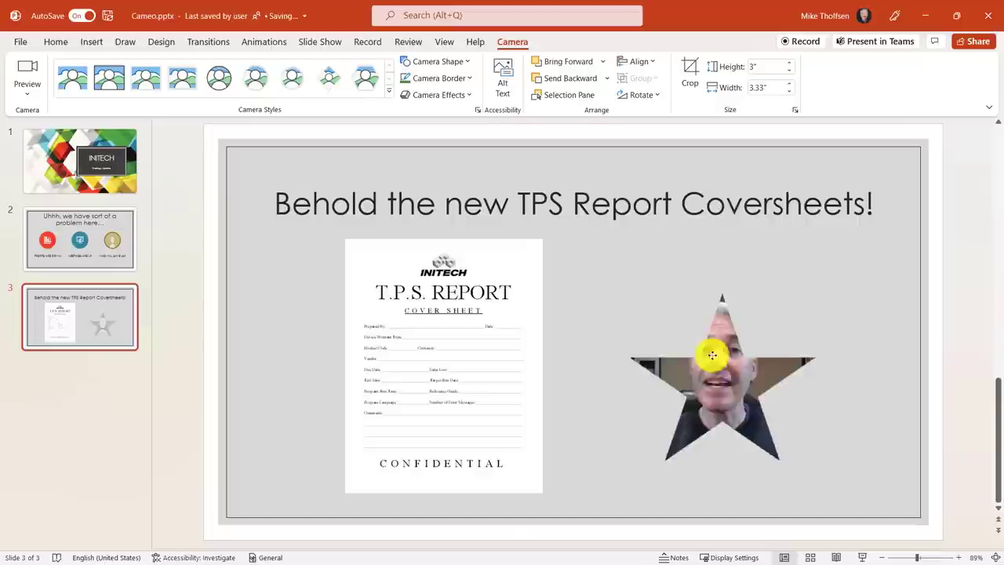
drag(710, 353, 699, 308)
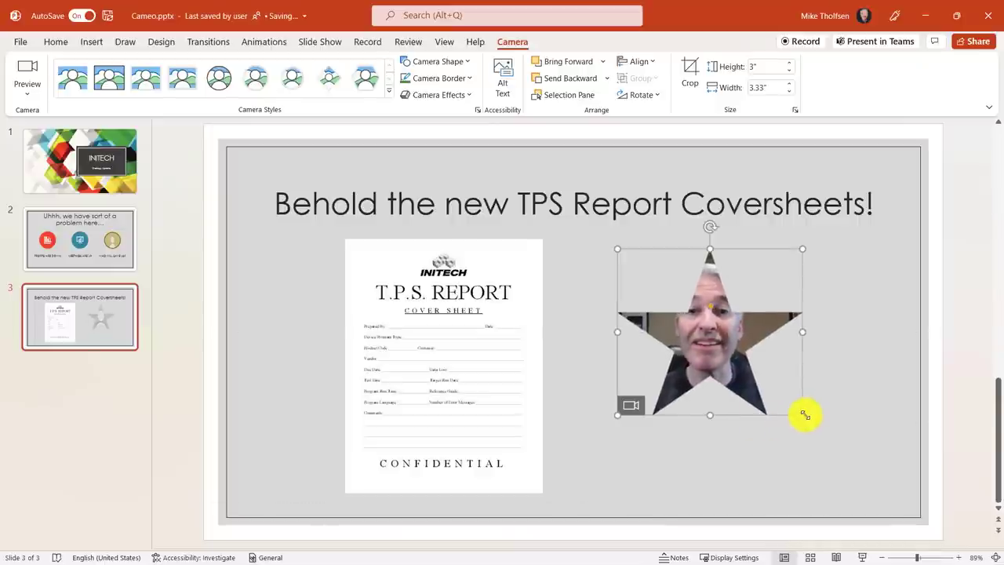
drag(803, 415, 845, 454)
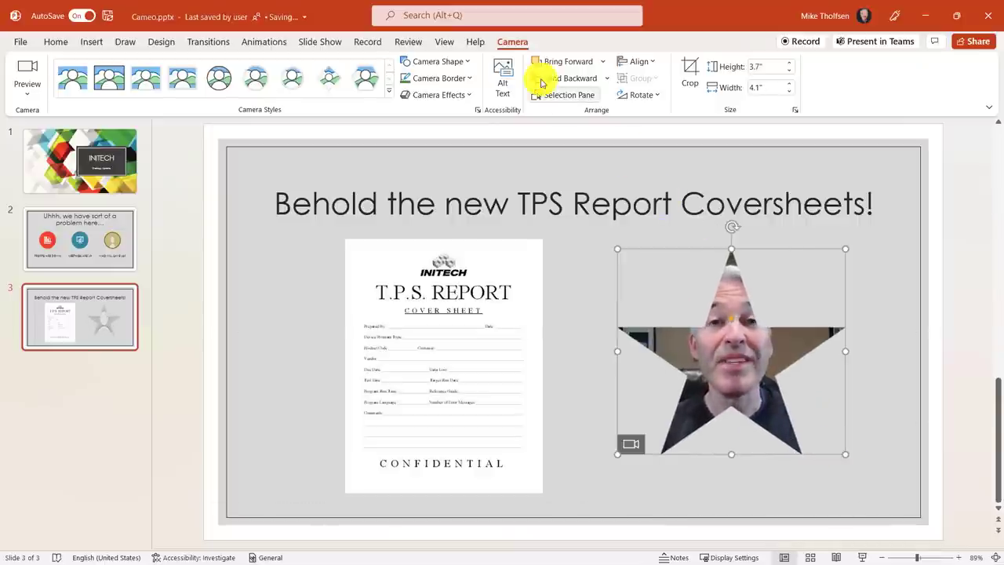
Step: Give the star camera feed a theme-colour outline and a yellow glow effect
click(453, 79)
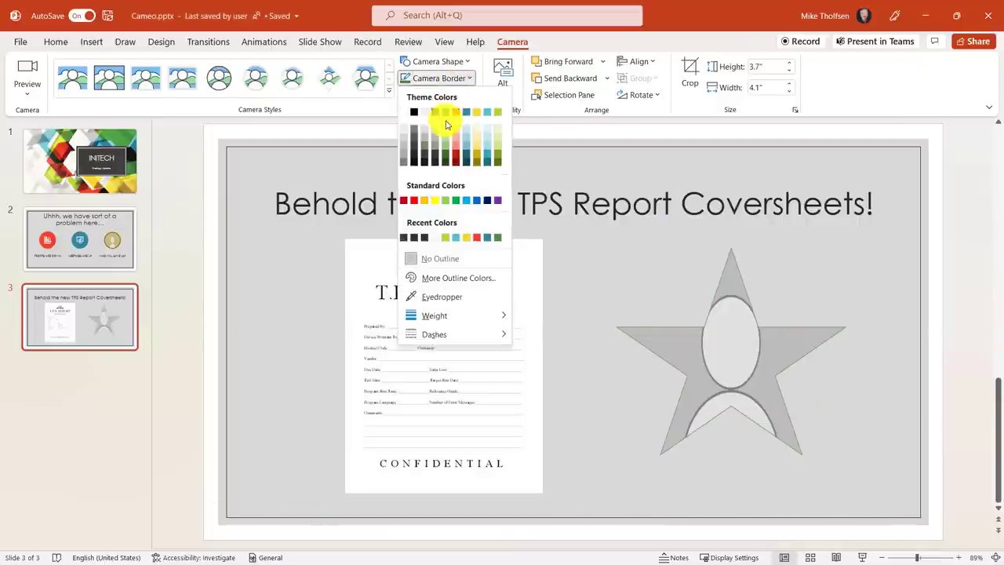
click(476, 114)
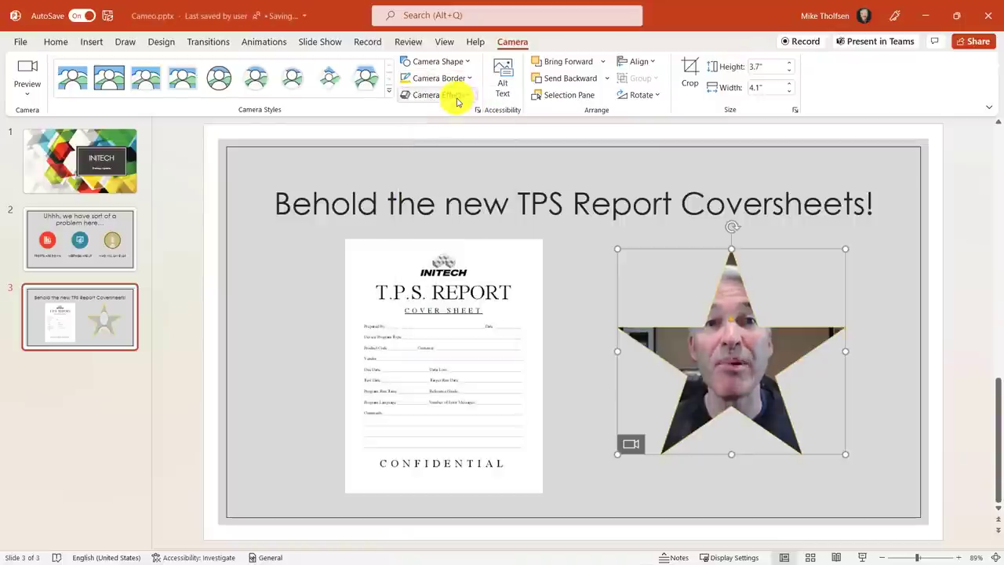
click(455, 98)
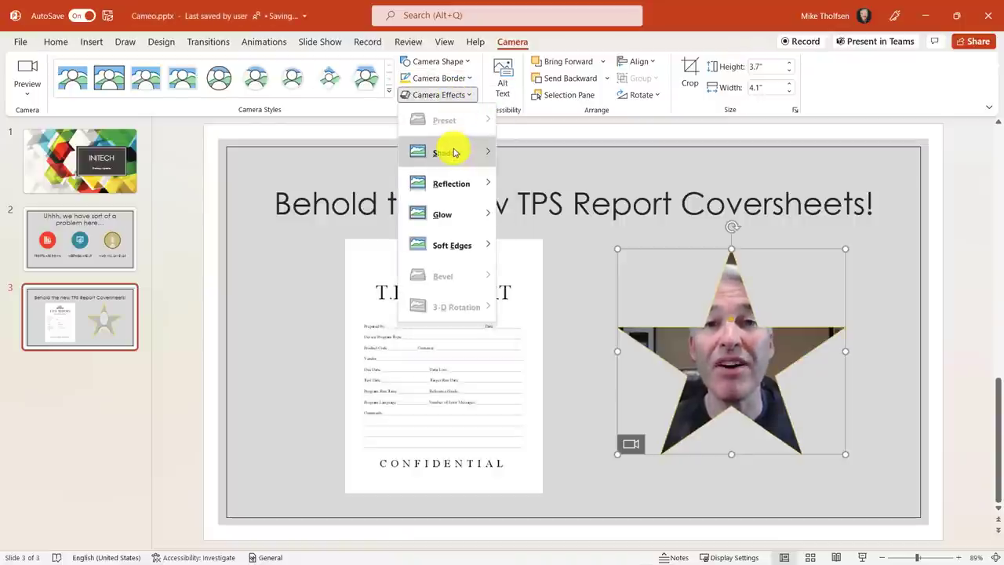
mouse_move(455, 192)
mouse_move(451, 215)
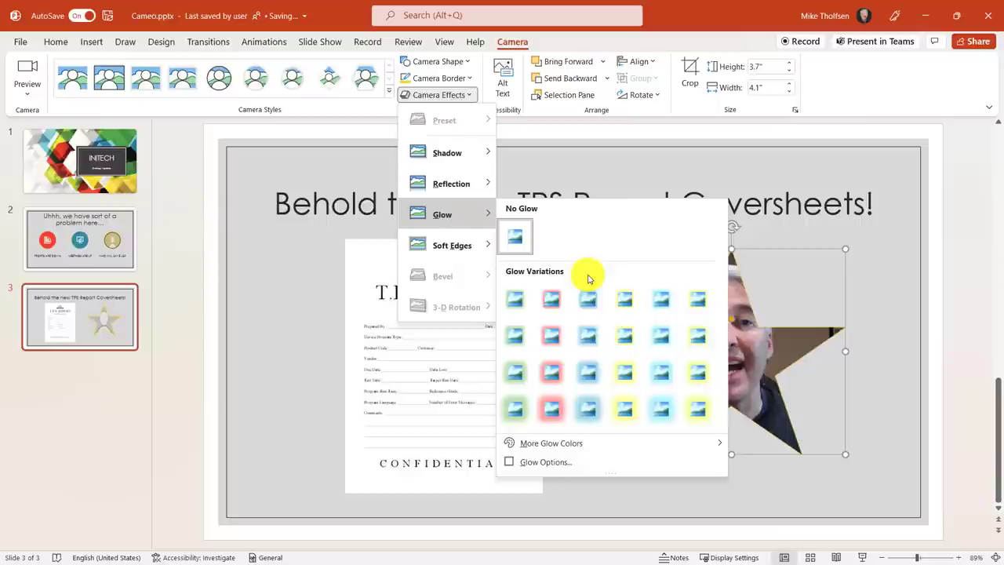
click(626, 373)
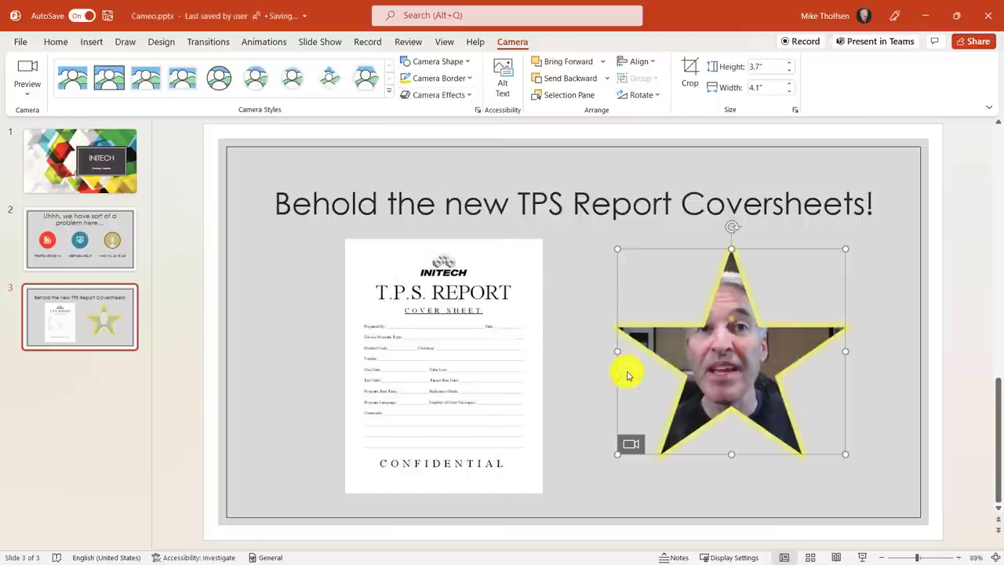
Step: Add a Fly In entrance animation to the star camera feed
click(252, 45)
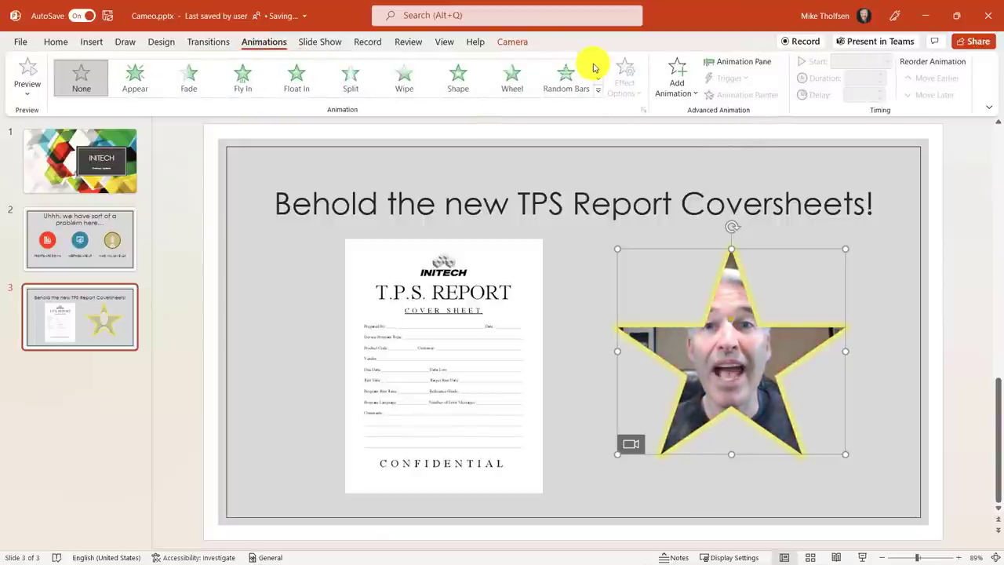
click(679, 79)
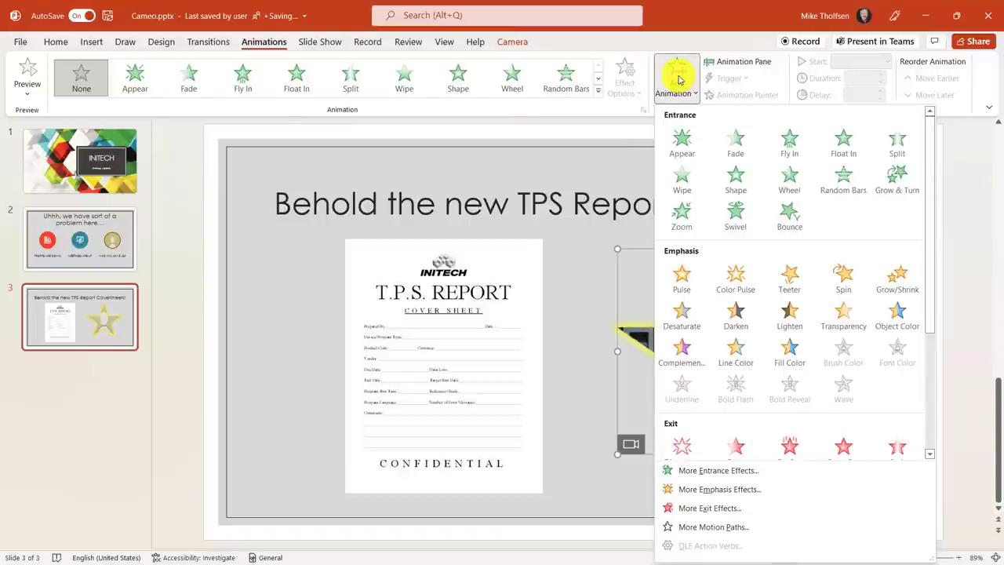
click(788, 148)
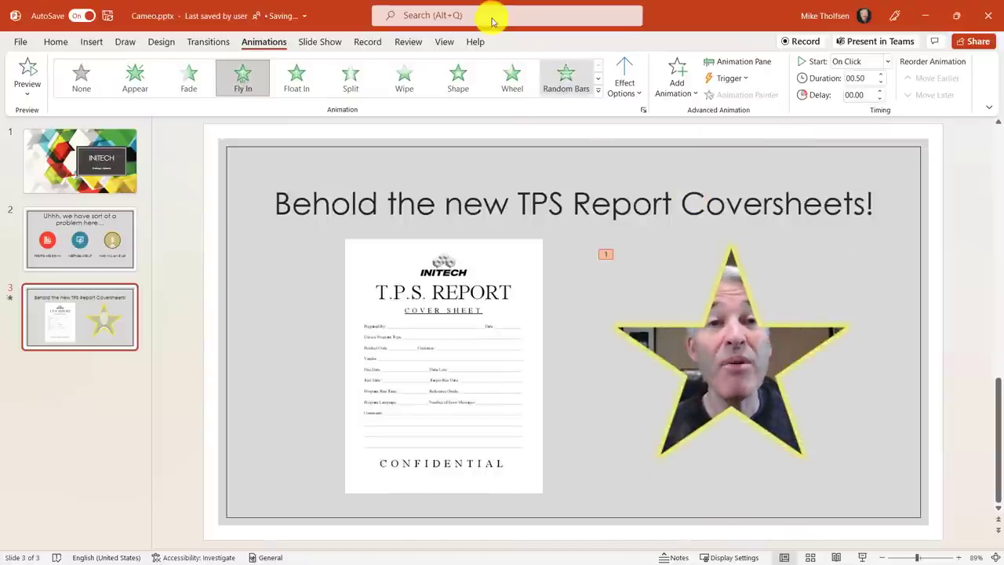
Step: Switch to the Slide Show settings with the Next Steps slide displayed
click(318, 42)
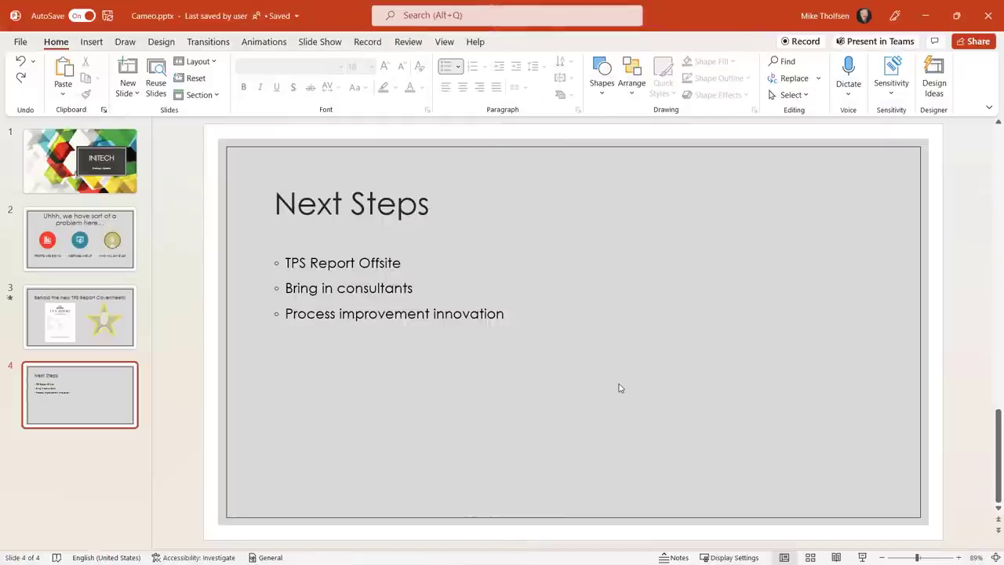
Step: Insert a live camera feed on Next Steps and apply the camera-left, text-right design layout
click(91, 41)
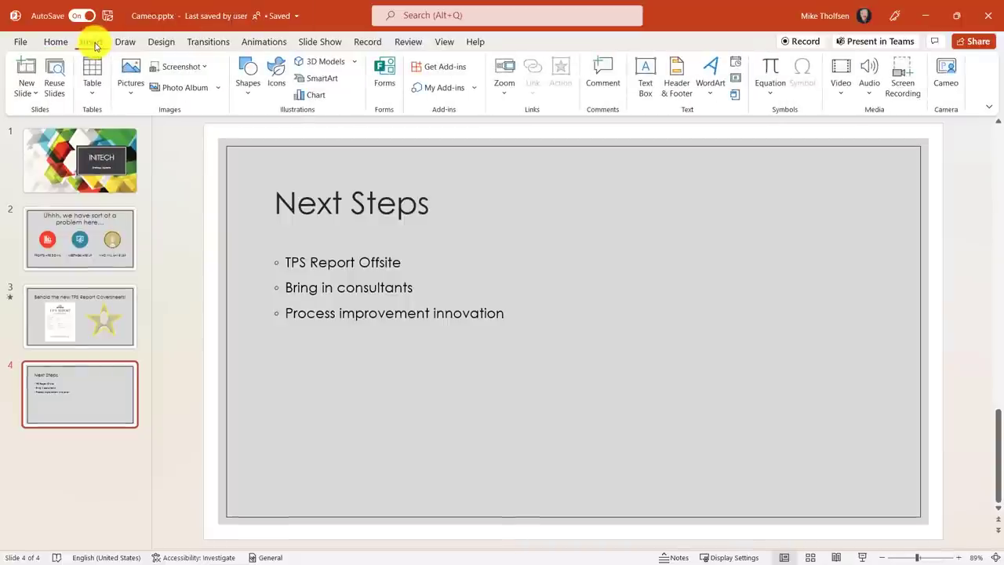
click(947, 82)
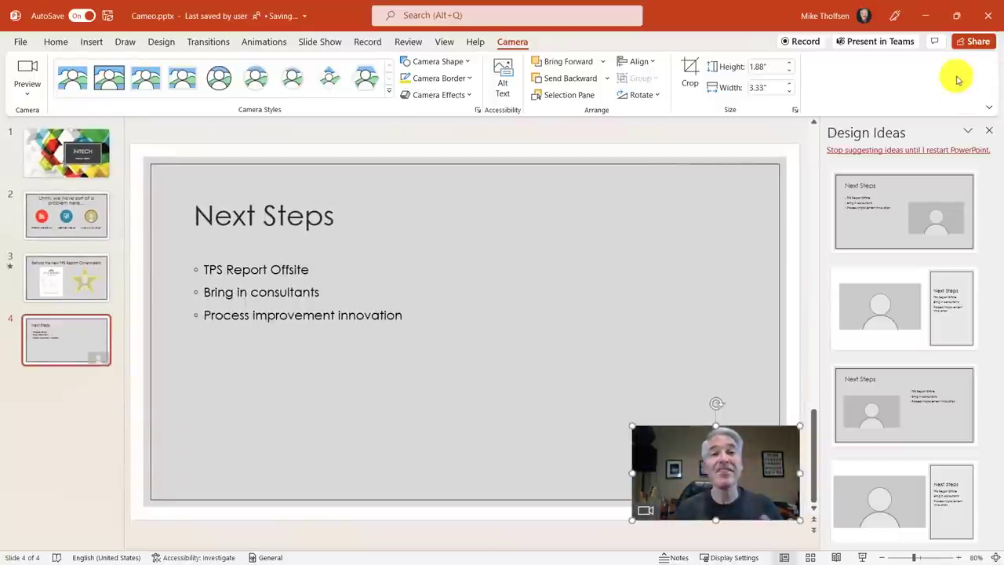
click(912, 217)
click(893, 314)
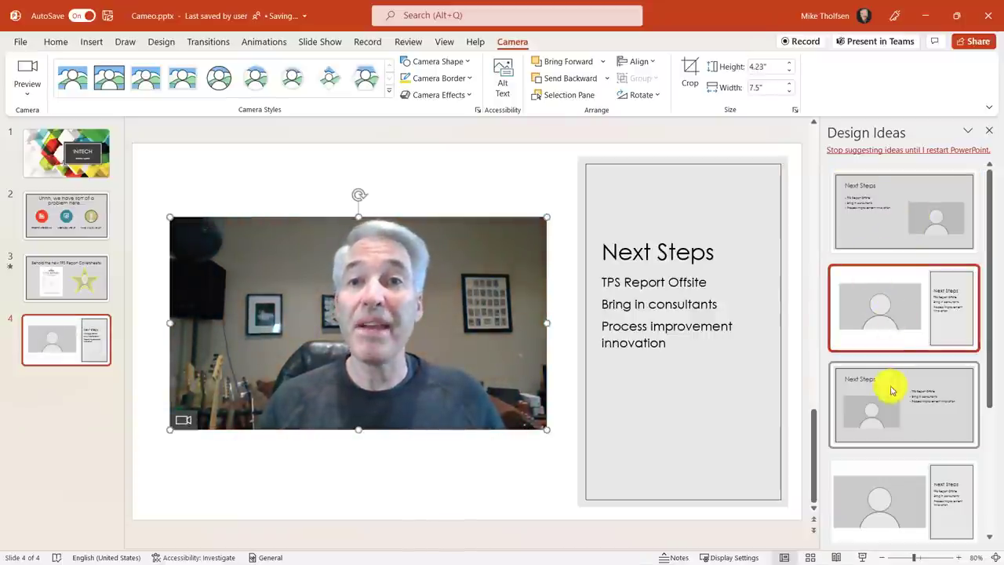
scroll(919, 357, down, 1)
scroll(922, 351, down, 4)
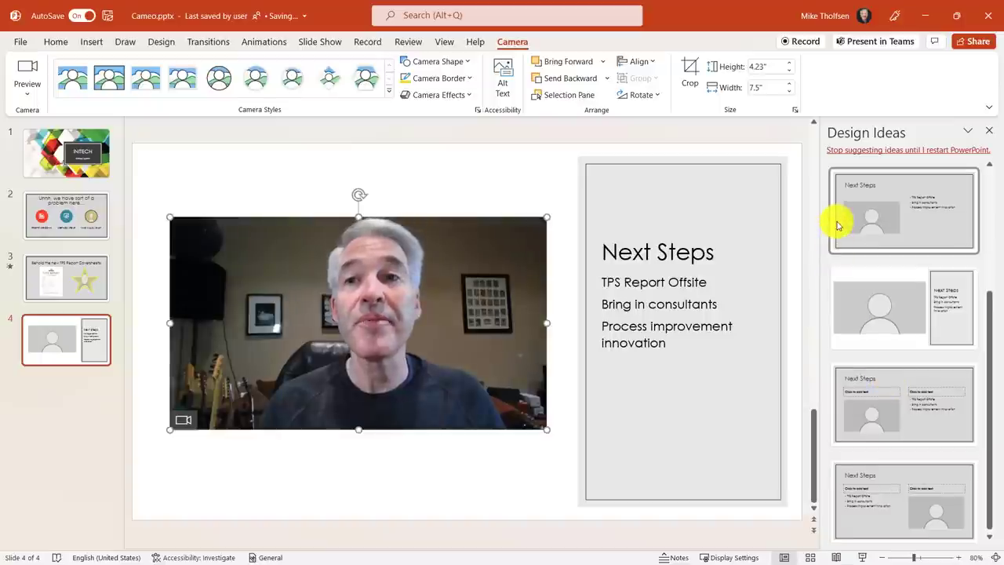
Step: Close the Designer suggestions, then reopen Designer from the Home tab
click(993, 135)
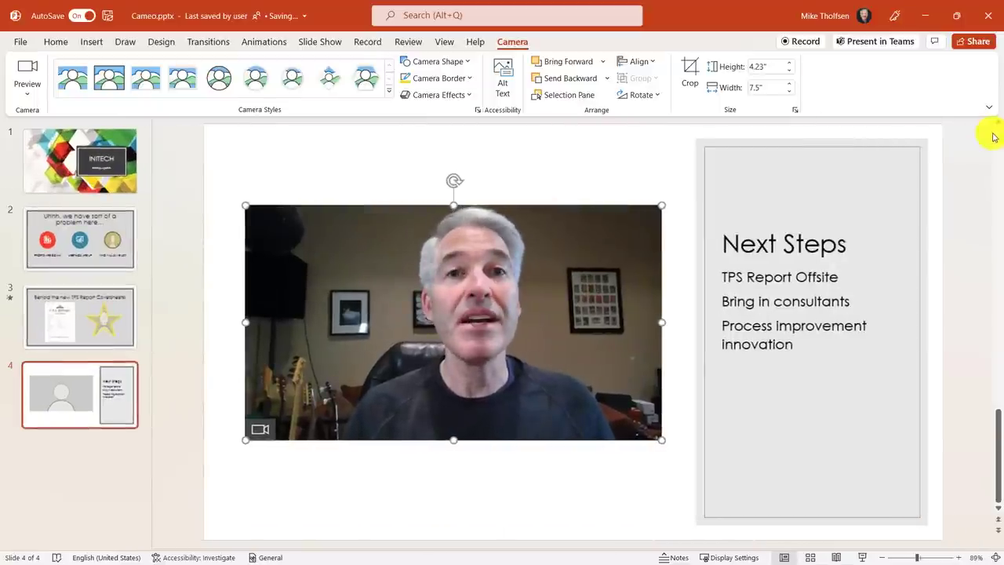
click(53, 44)
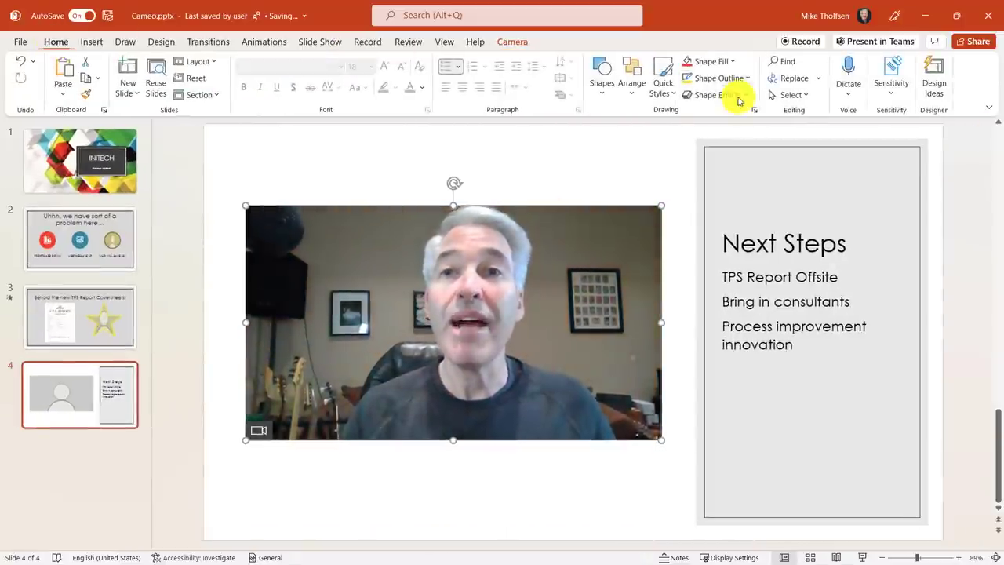
click(932, 84)
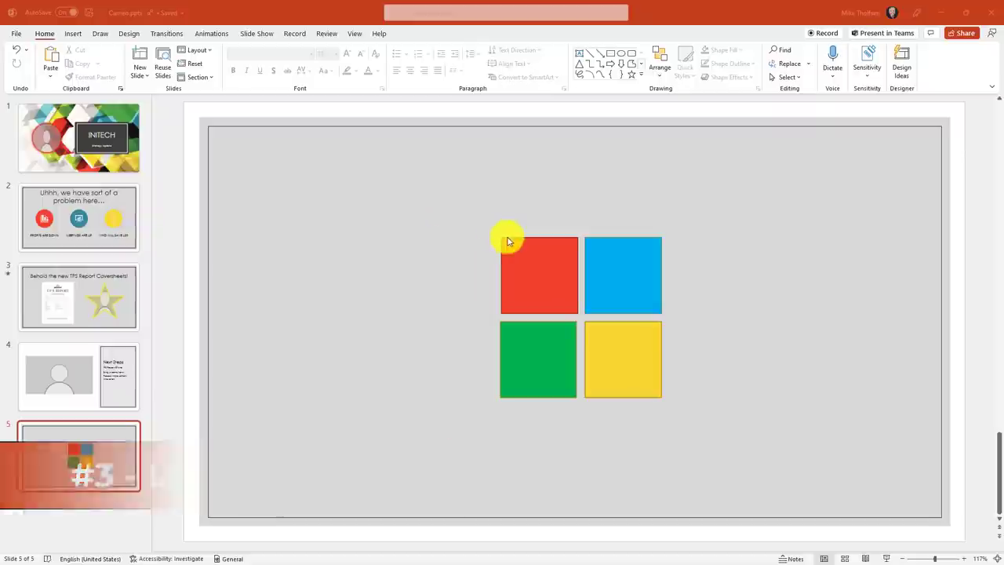
Step: Select each coloured square in turn, move the blue square right, then undo the move
click(641, 263)
click(642, 343)
click(547, 359)
click(548, 285)
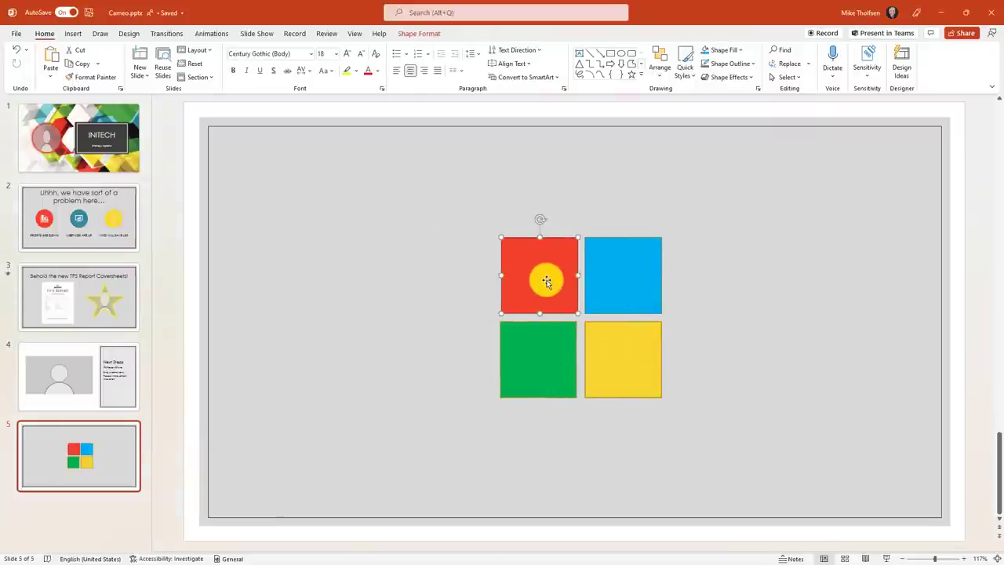
drag(598, 274, 636, 274)
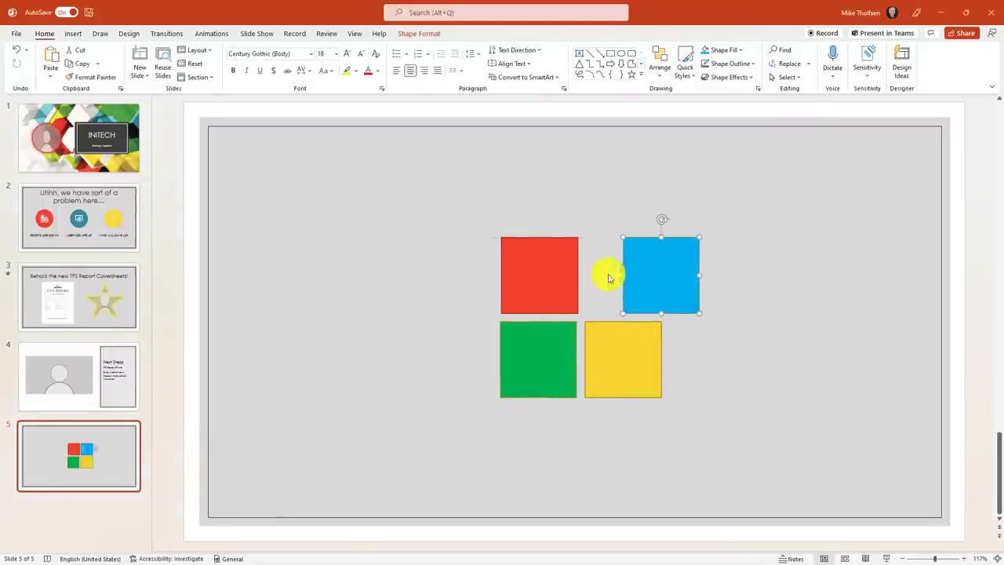
click(655, 254)
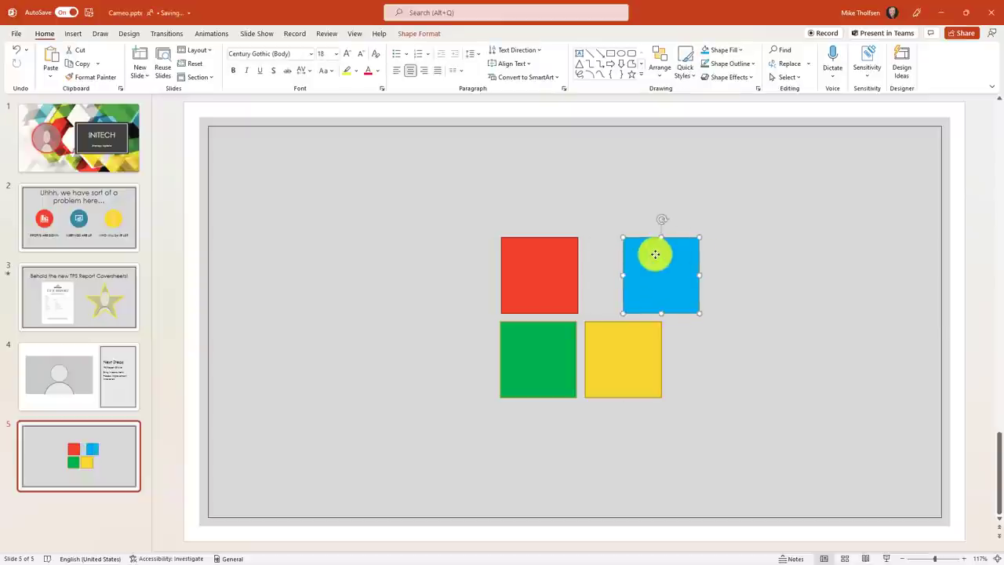
key(ctrl+z)
click(572, 206)
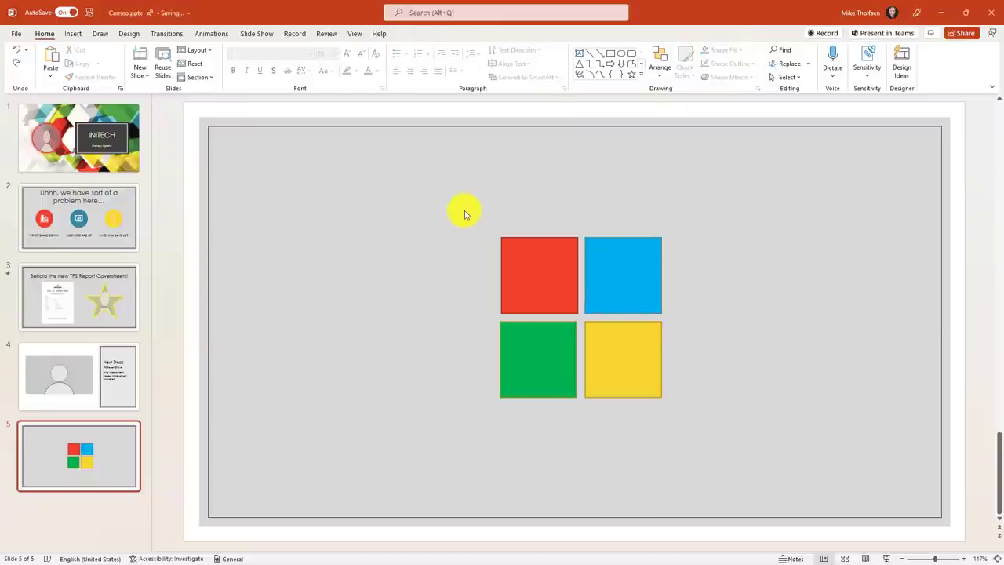
Step: Lock all four squares, label the red one 'Lock', then unlock them again
drag(465, 213, 702, 420)
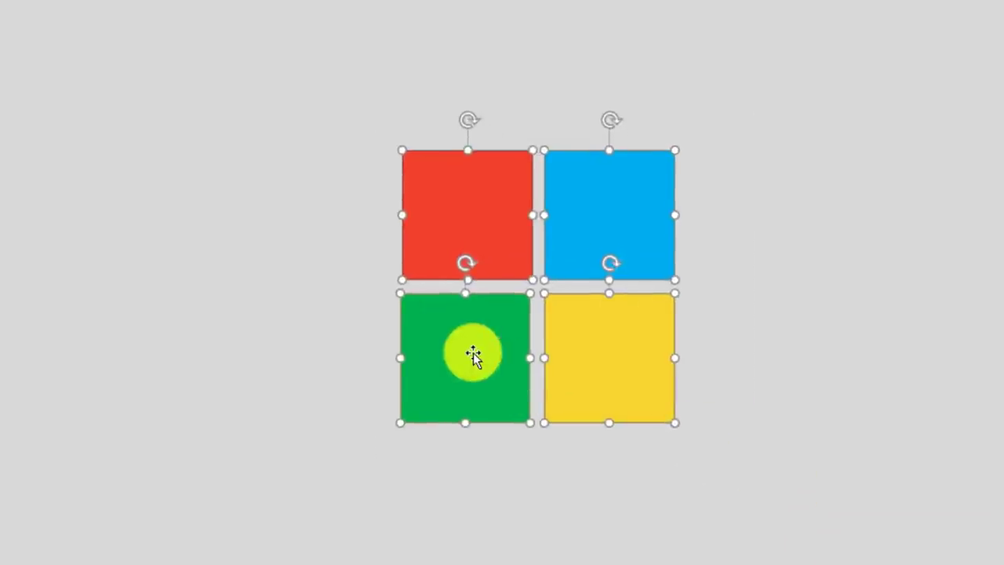
right_click(473, 353)
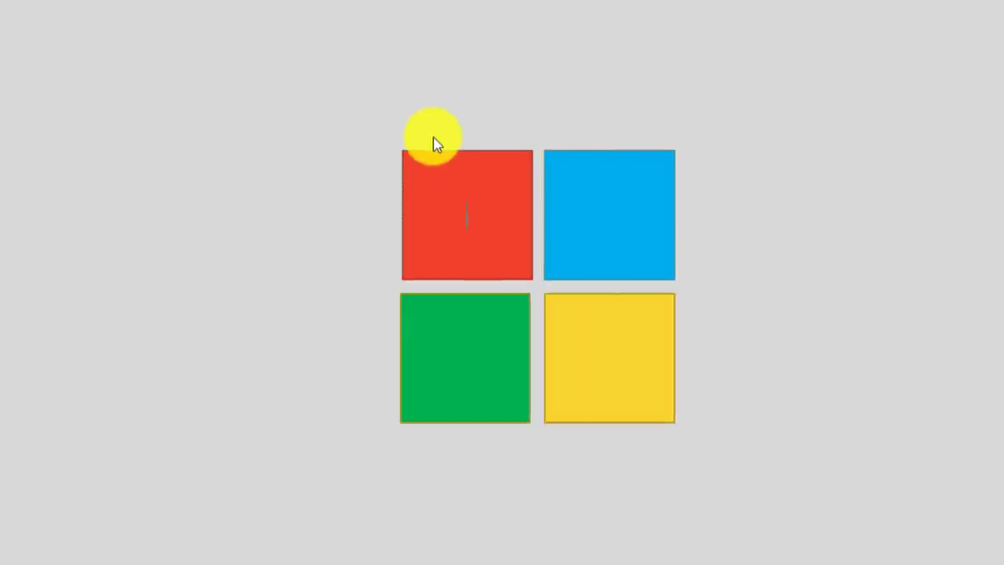
text(Lock)
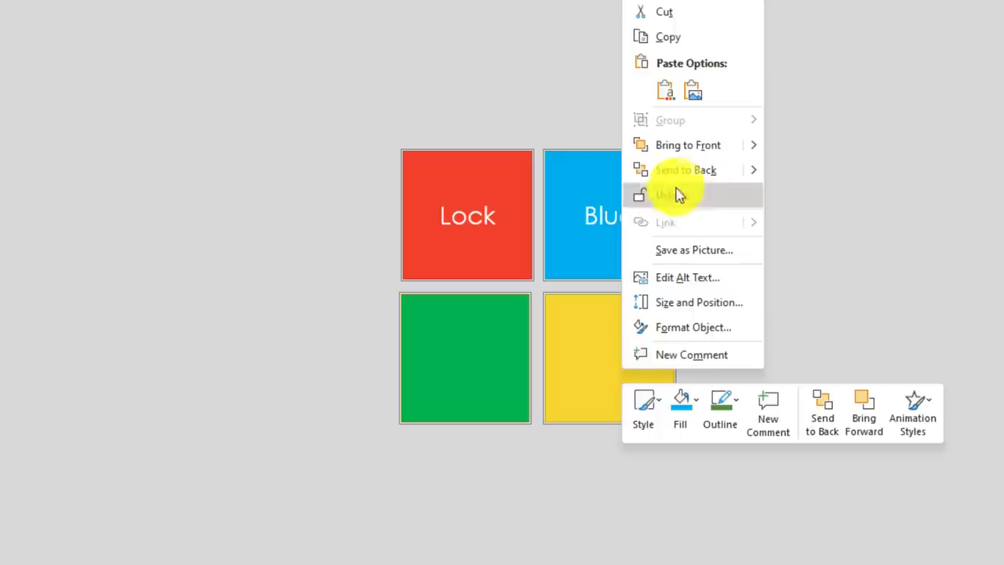
click(701, 198)
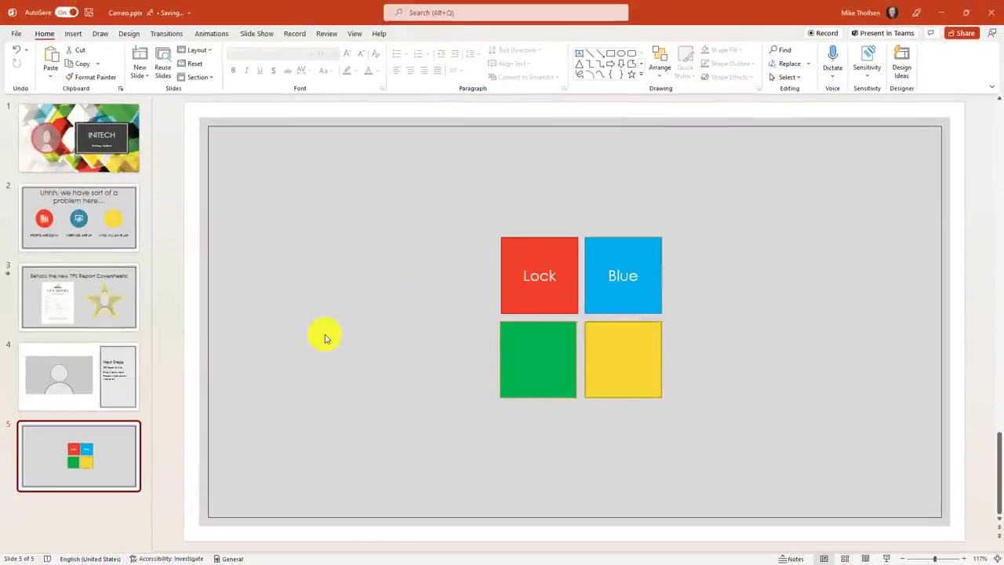
Step: Lock both the TPS report picture and the star Cameo feed on slide 3
click(69, 312)
click(462, 340)
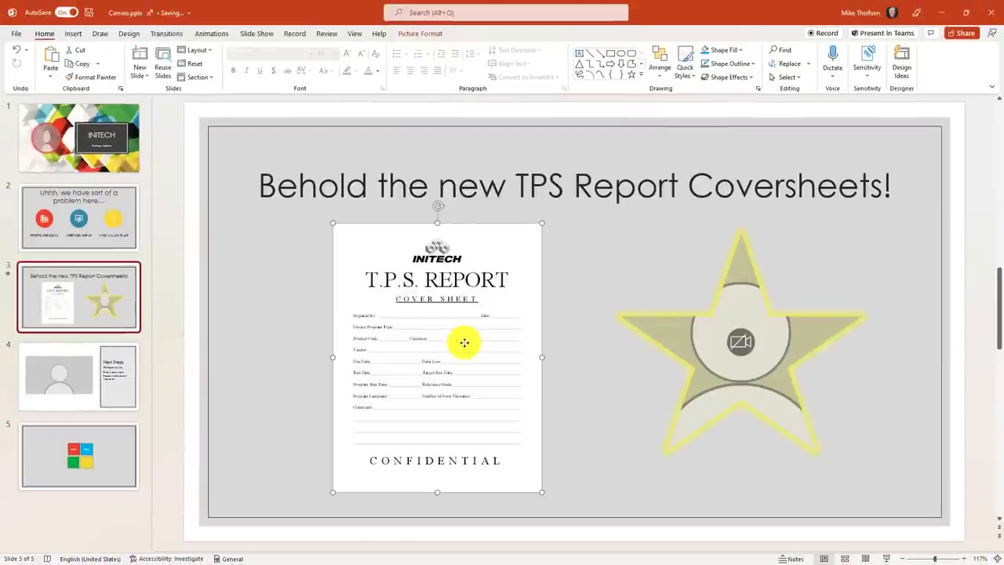
right_click(462, 341)
click(502, 240)
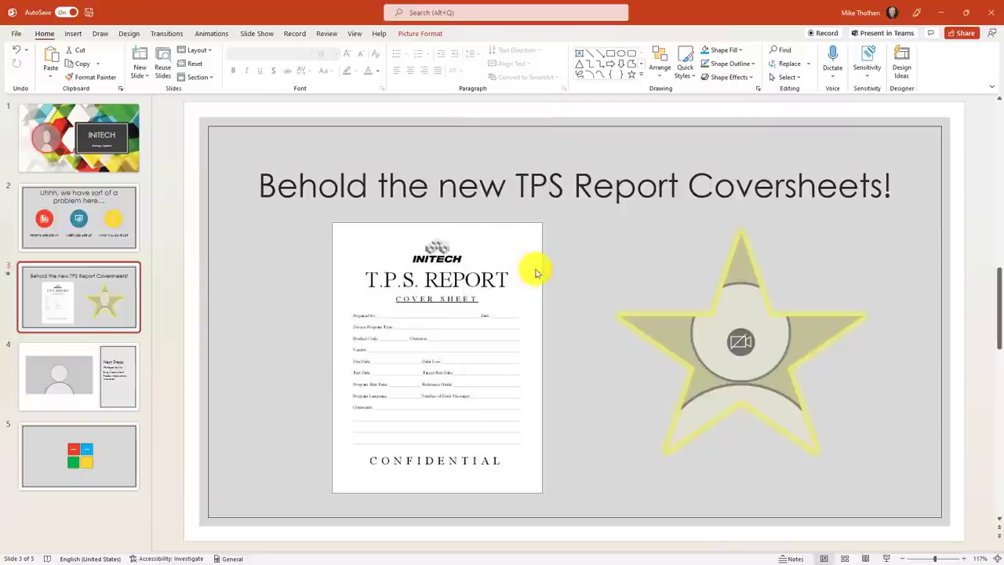
right_click(736, 332)
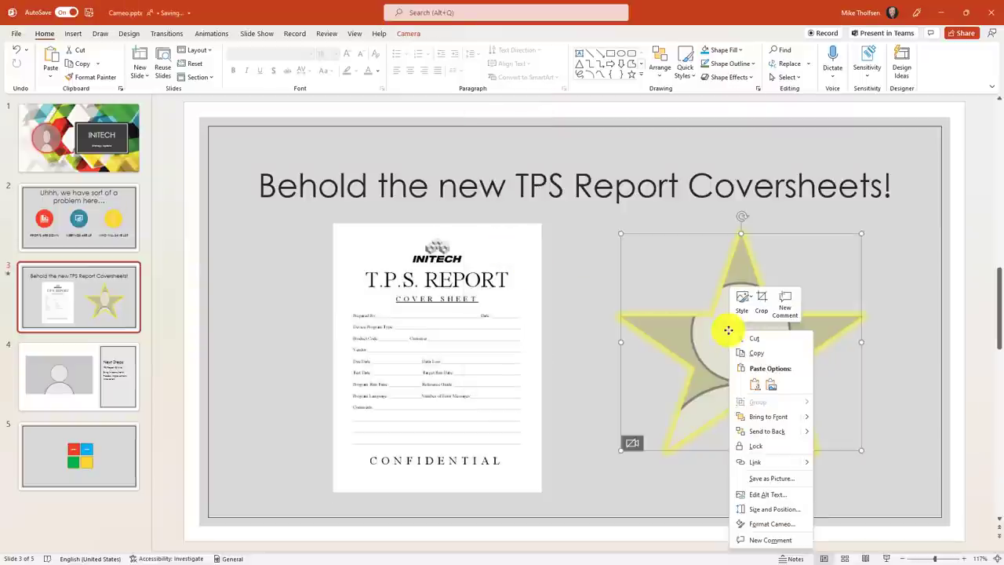
click(777, 446)
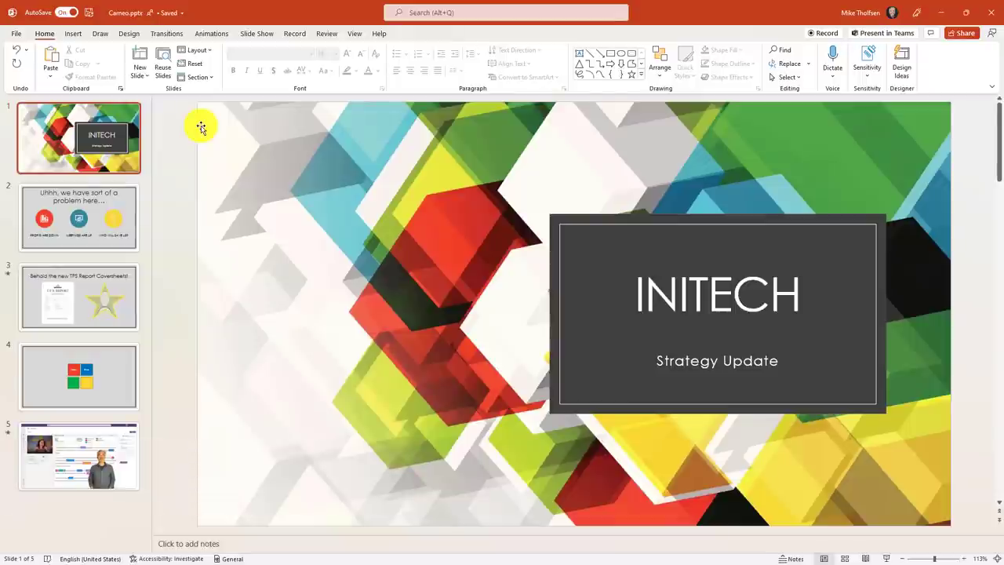
Step: Run Check Accessibility from the Review tab to list the deck's errors and warnings
click(318, 35)
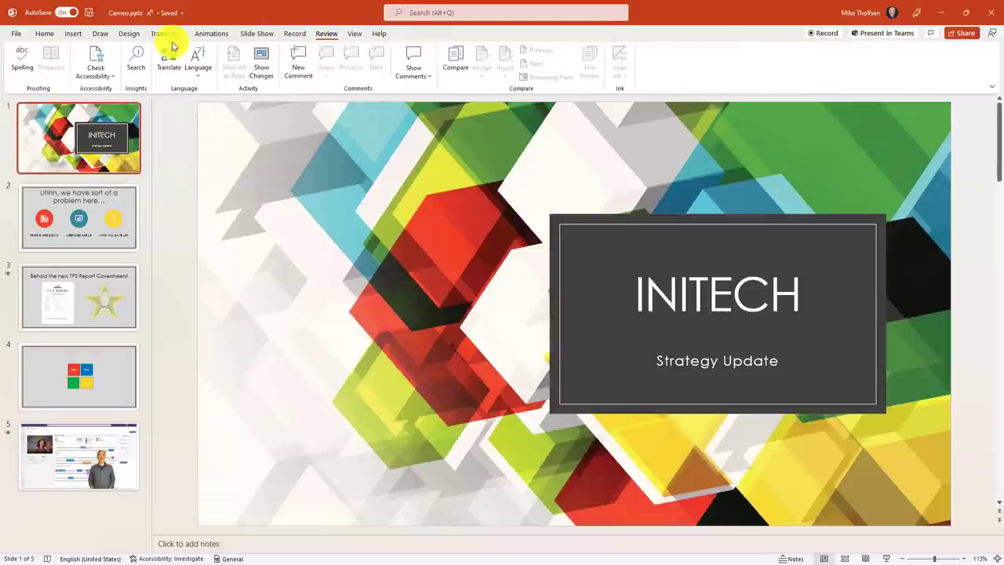
click(96, 59)
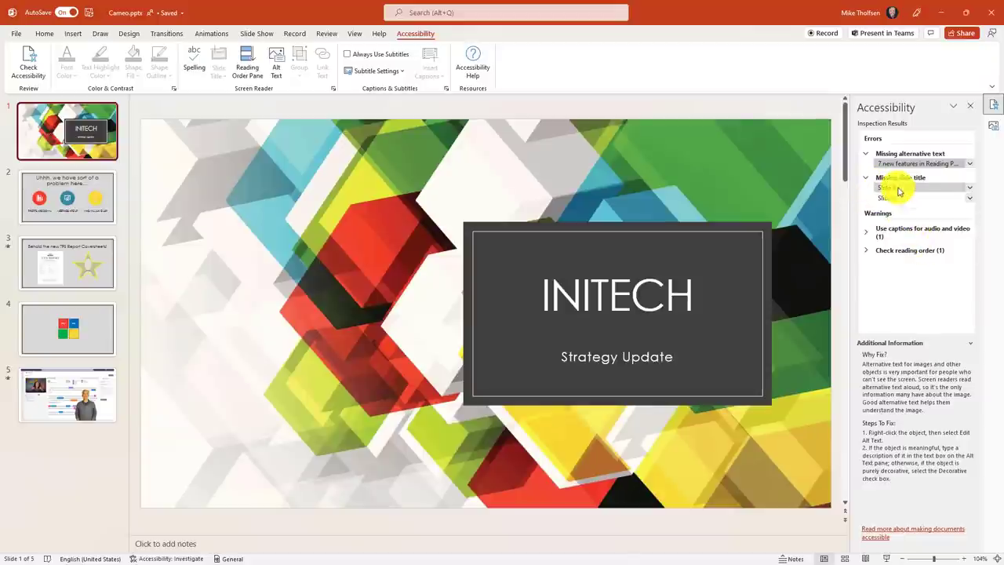
Step: Fix slide 4's missing title by adding the title 'Lock Boxes'
click(905, 188)
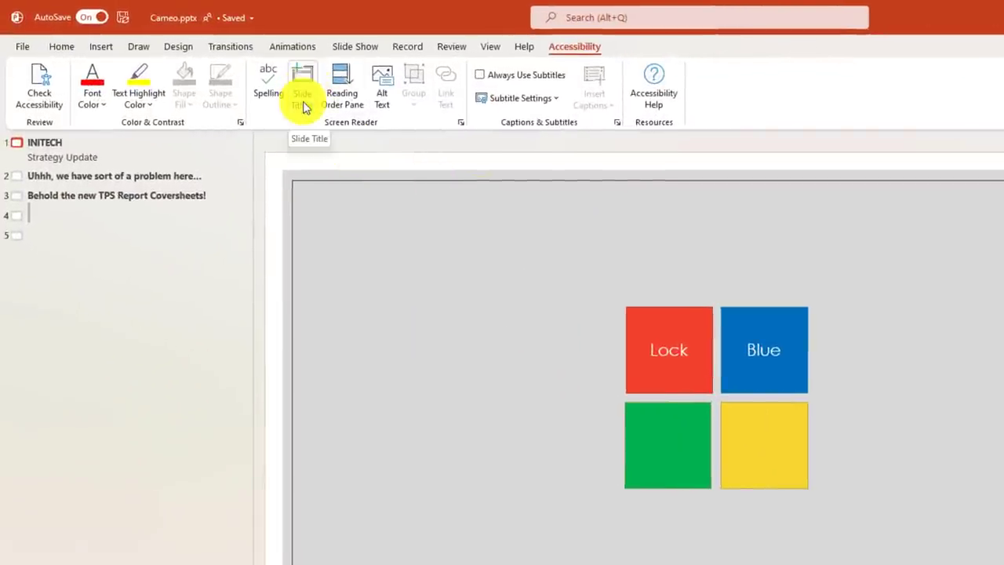
click(304, 107)
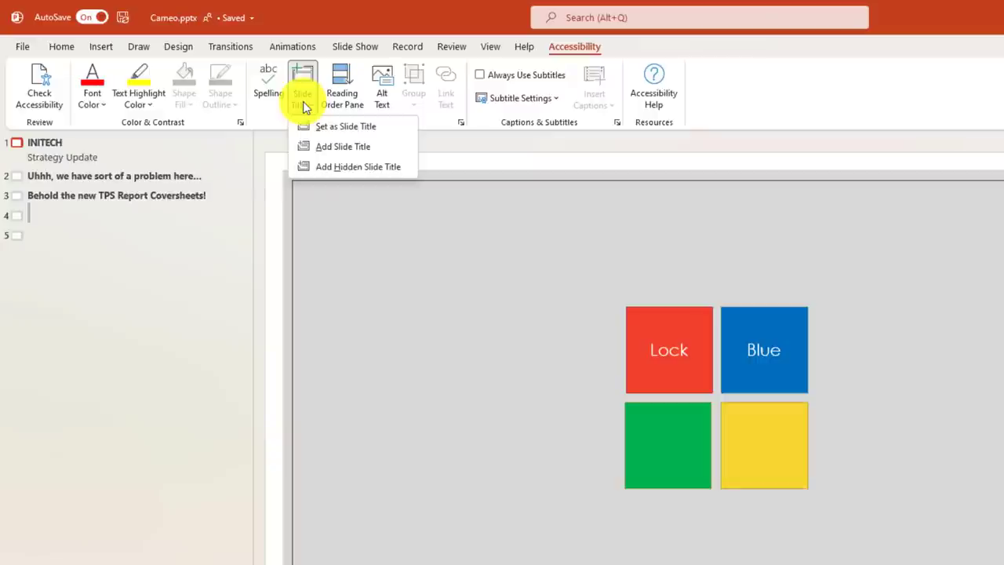
click(366, 146)
text(Lock Boxes)
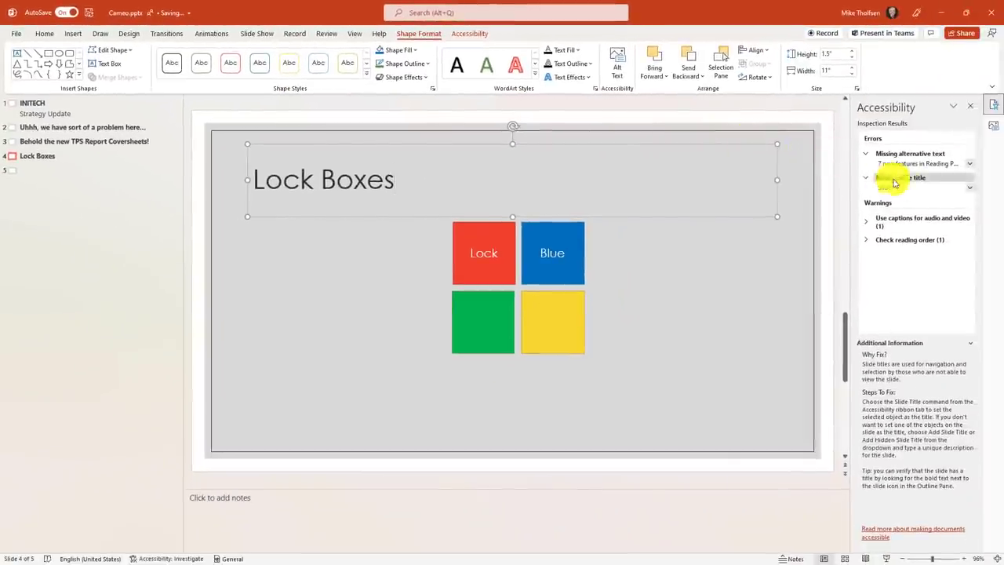
Step: Add a hidden slide title to slide 5, pasting in the video demo title text
click(903, 187)
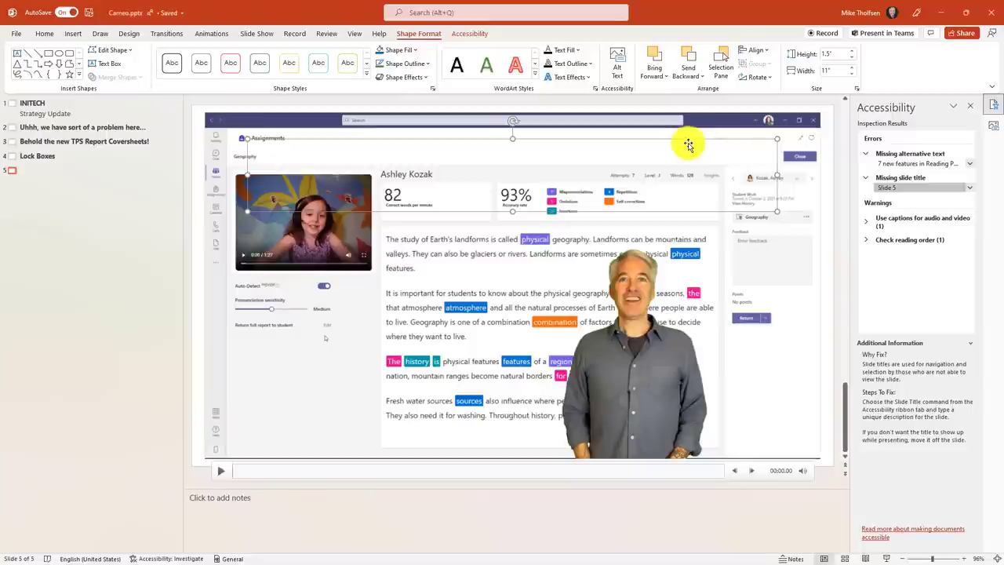
click(507, 34)
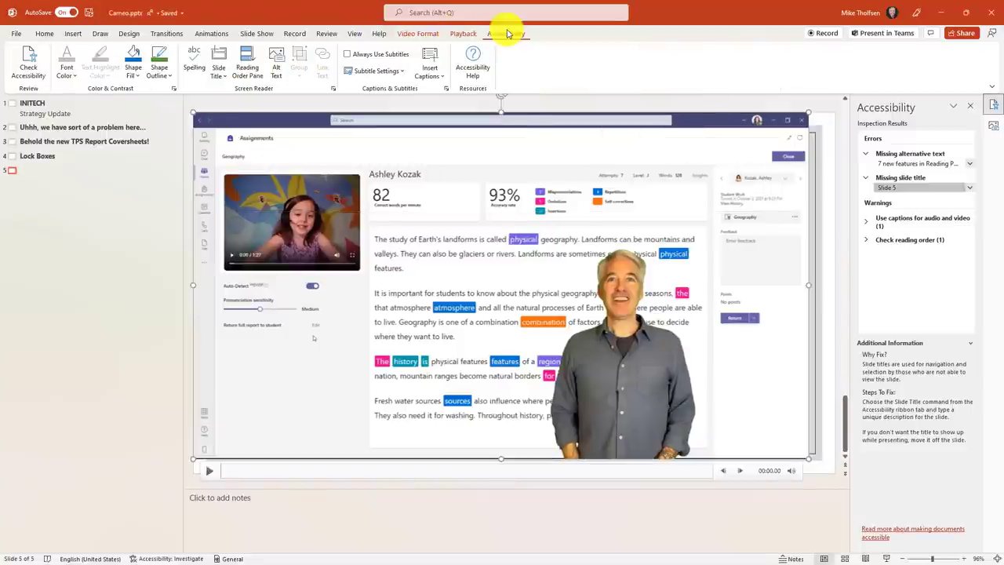
click(219, 76)
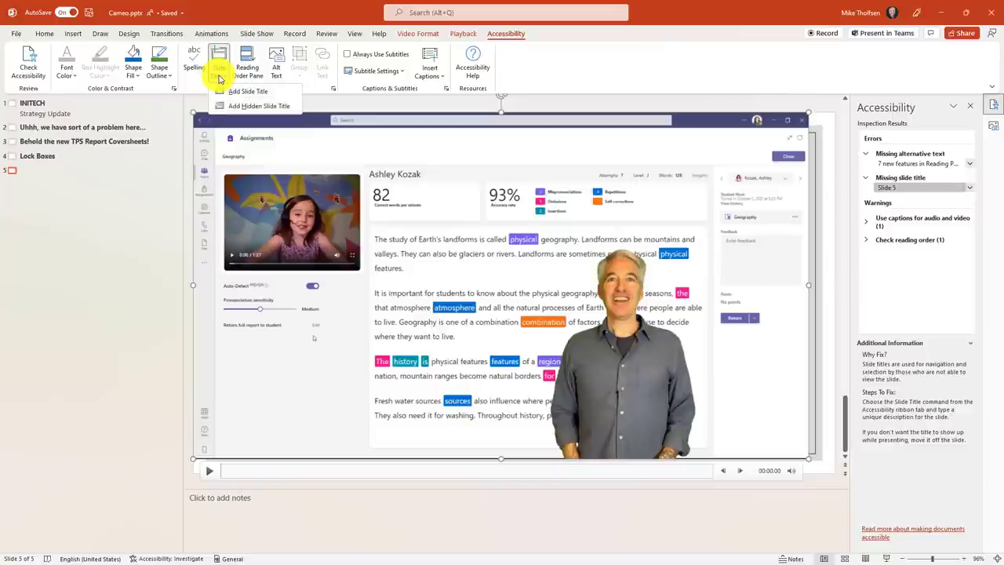
click(292, 109)
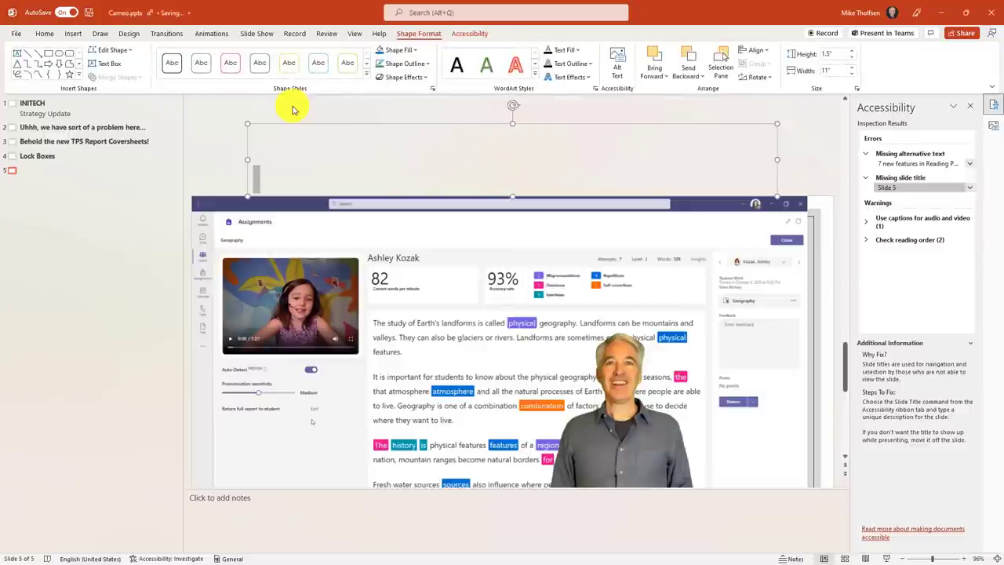
text(Mike’s video demo)
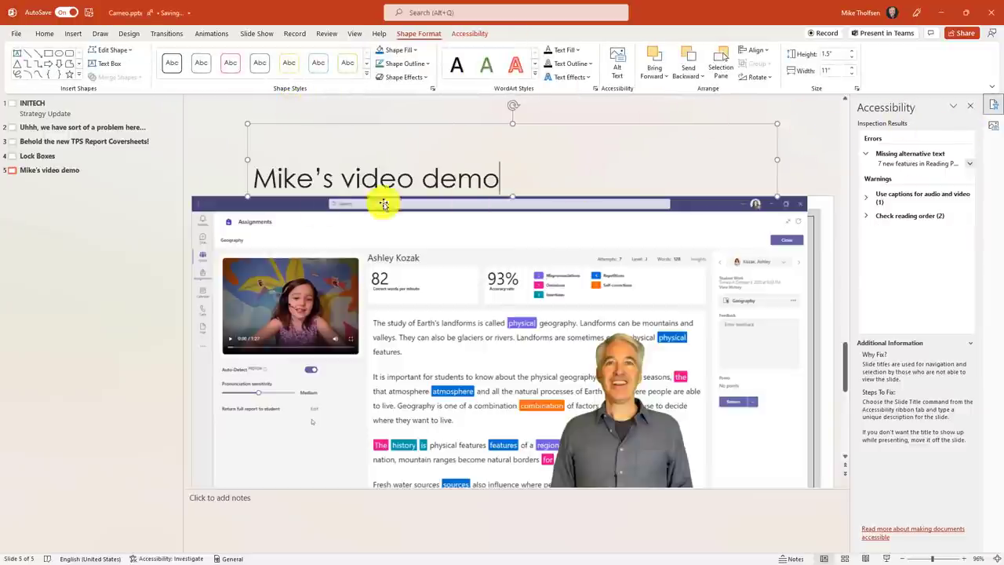
click(471, 33)
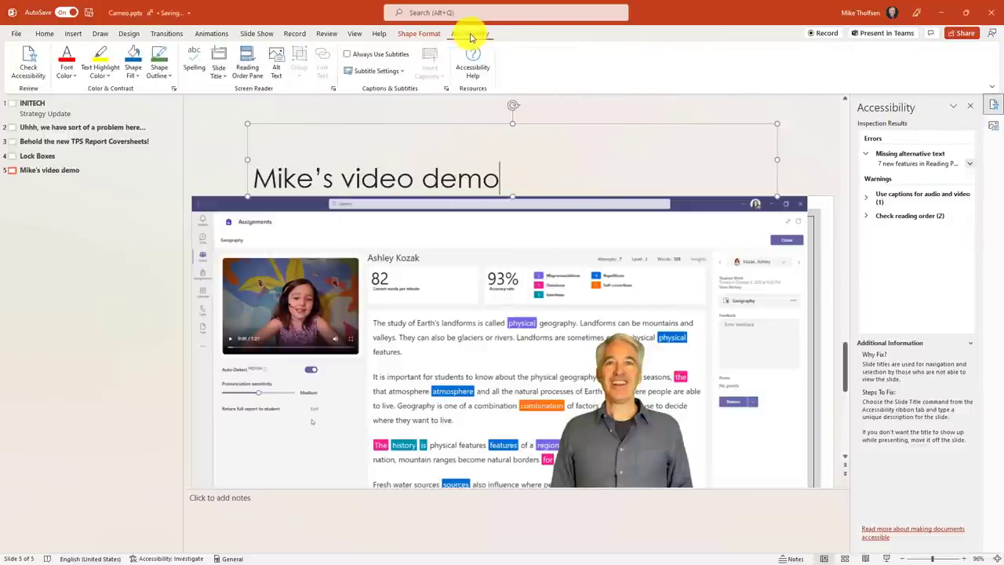
Step: Select the video and start Insert Captions, then cancel the caption file picker
click(918, 193)
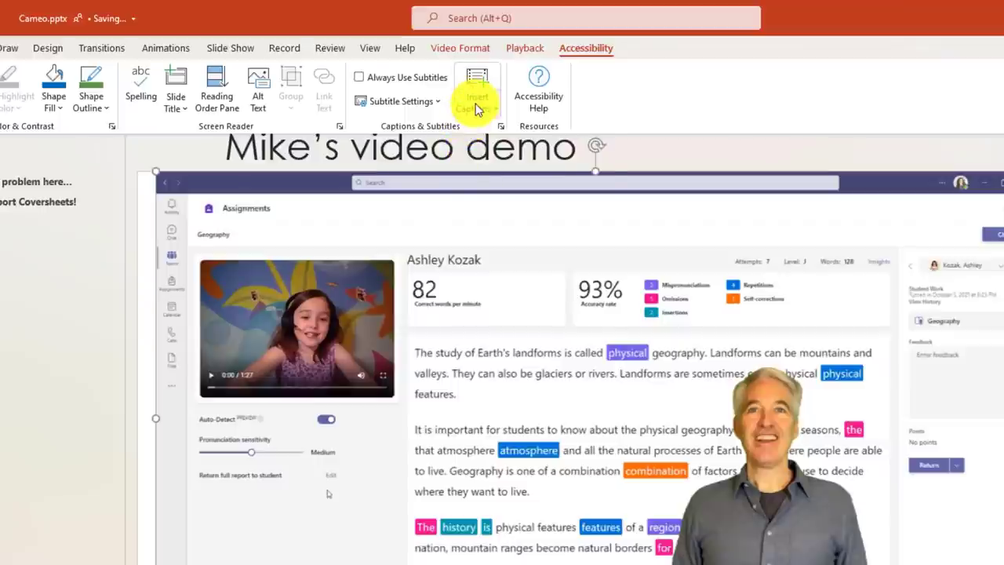
click(476, 106)
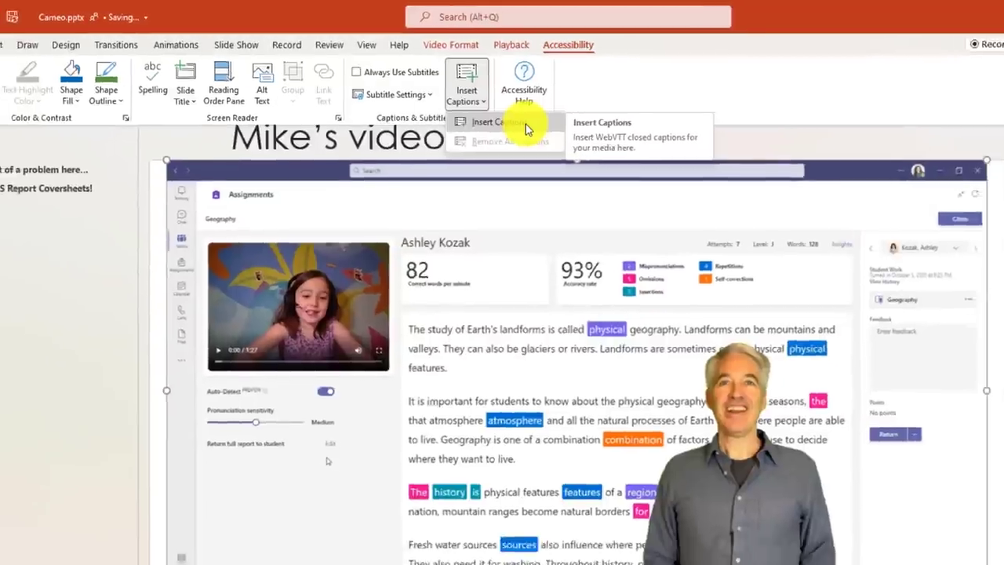
click(518, 130)
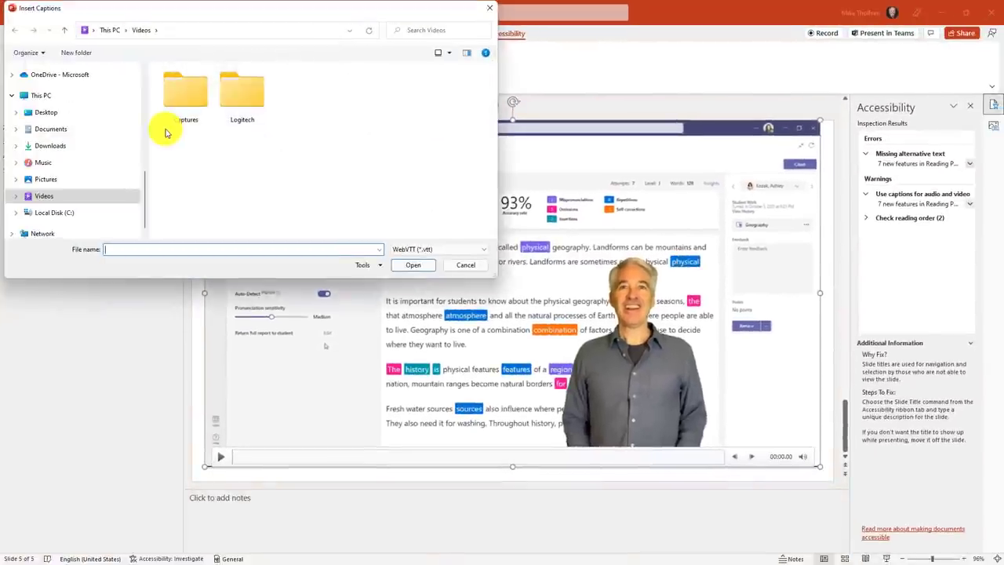
click(471, 265)
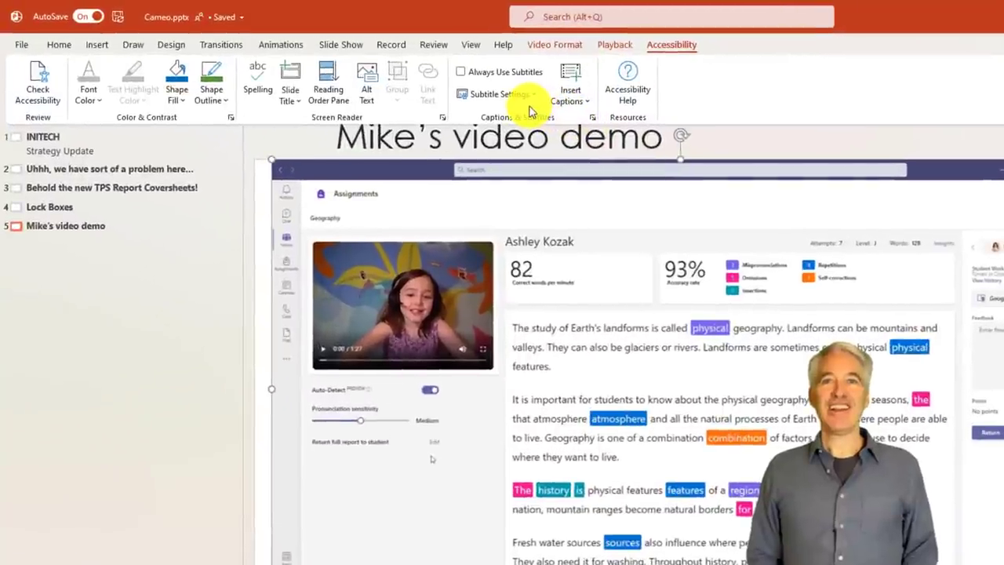
Step: Turn on Always Use Subtitles, review Subtitle Settings, and return to the Lock Boxes slide
click(461, 73)
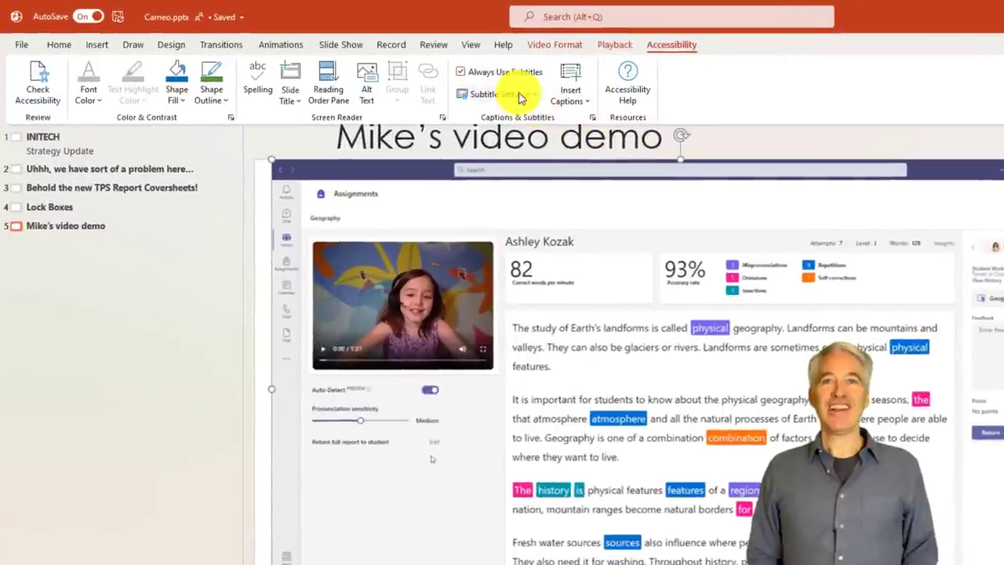
click(517, 96)
mouse_move(554, 133)
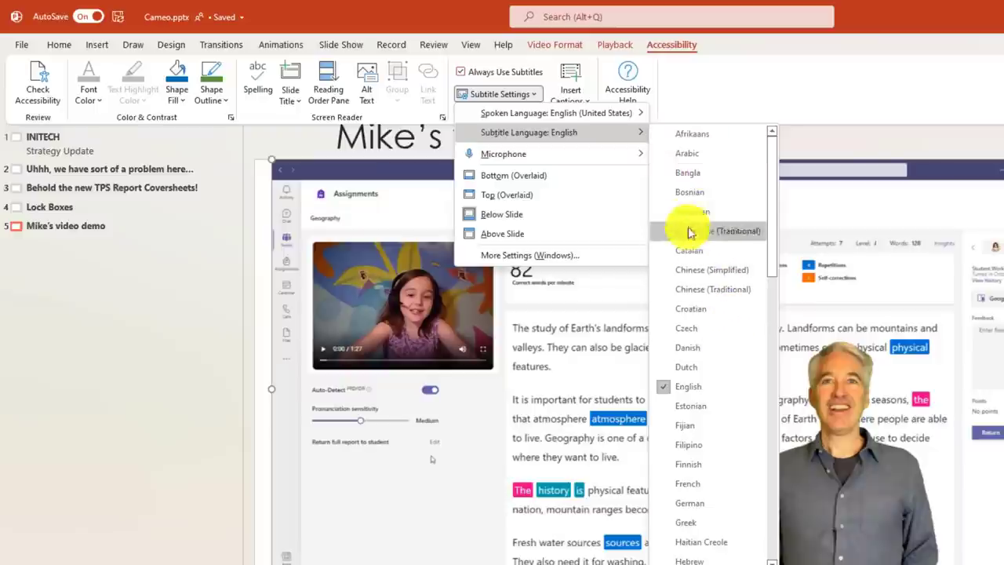
click(729, 93)
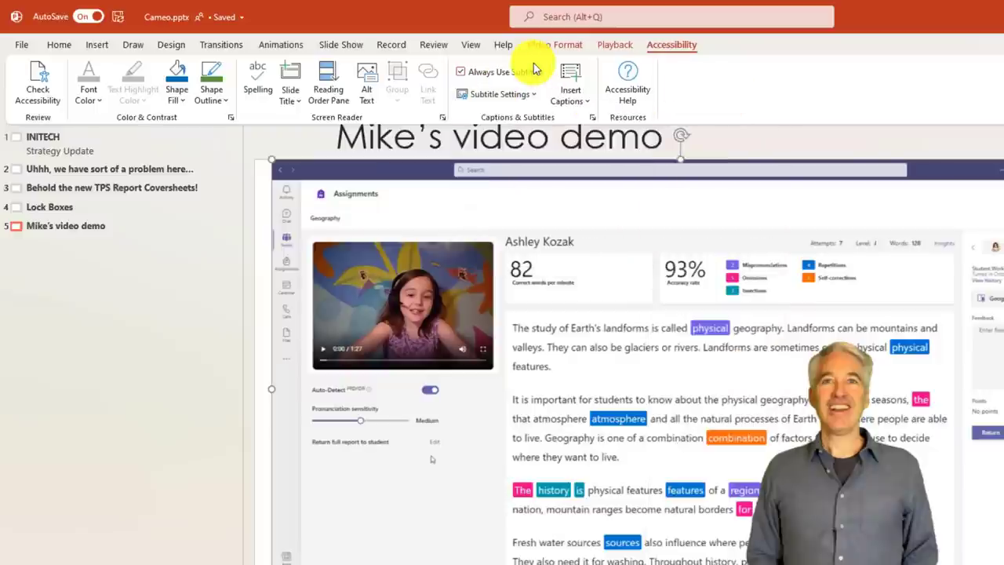
key(Page_Up)
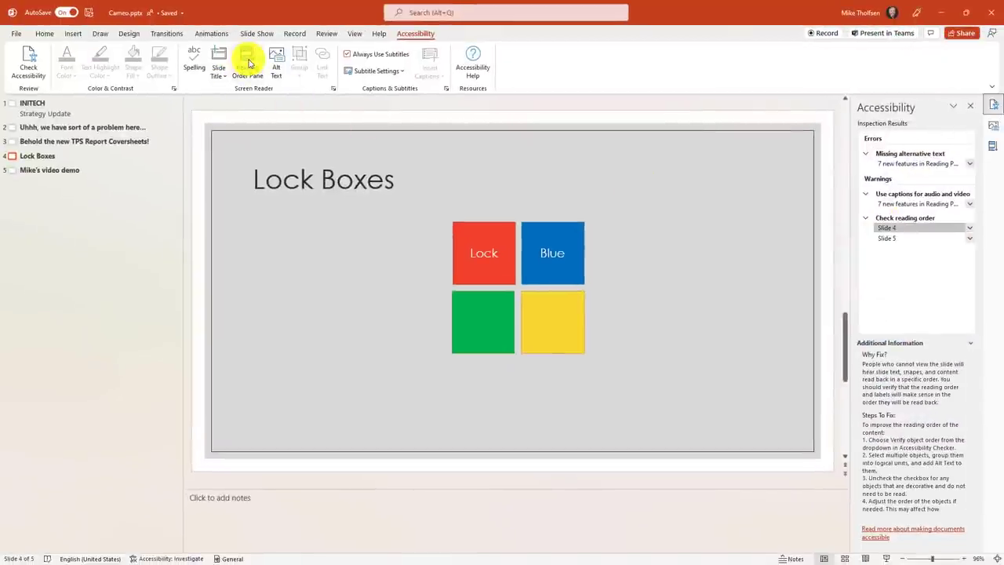
Step: Open the reading-order check to review the flagged slide object order
click(247, 65)
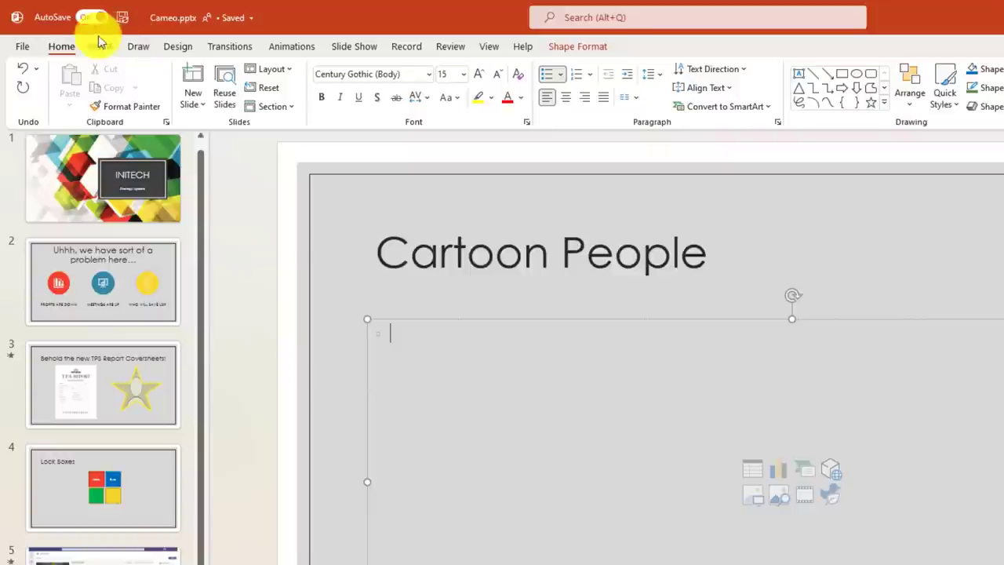
Step: Open the stock images library on its Cartoon People collection and scroll through it
click(99, 47)
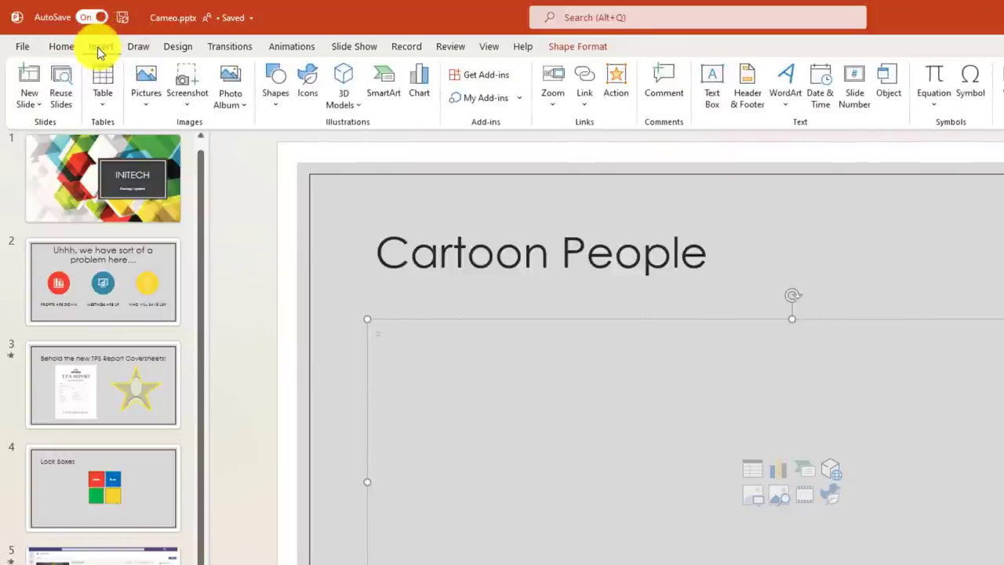
click(303, 82)
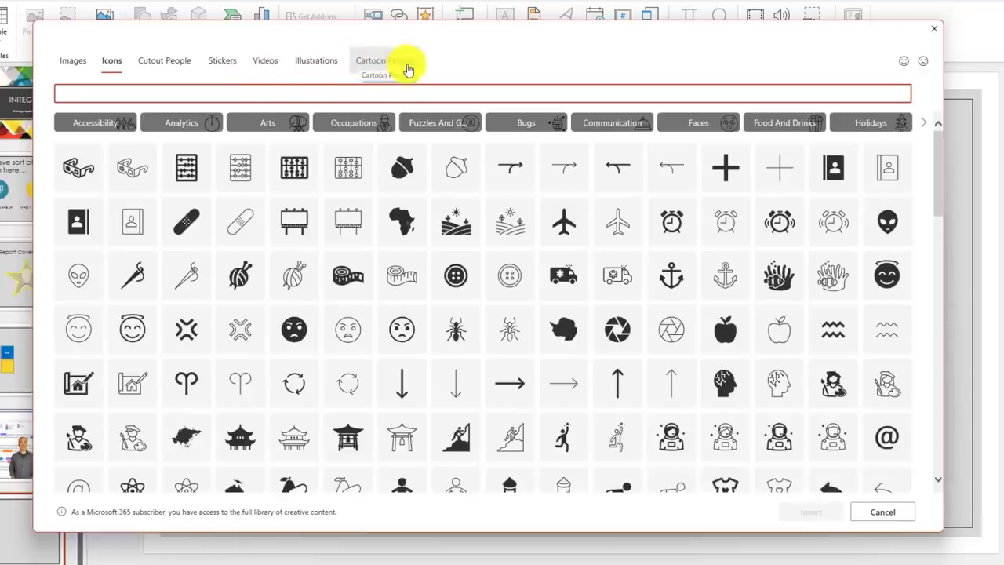
click(408, 70)
scroll(491, 284, down, 5)
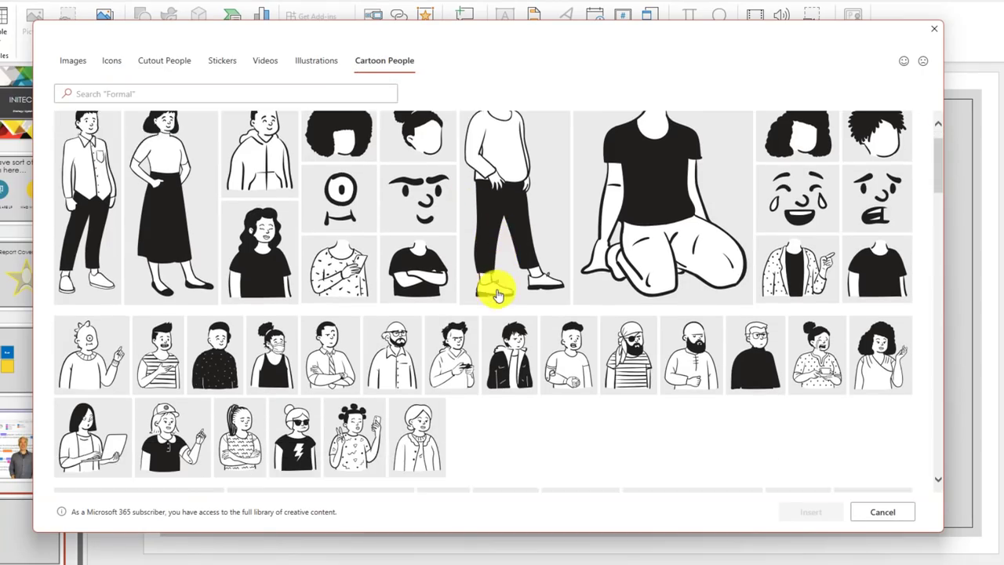
scroll(497, 294, down, 15)
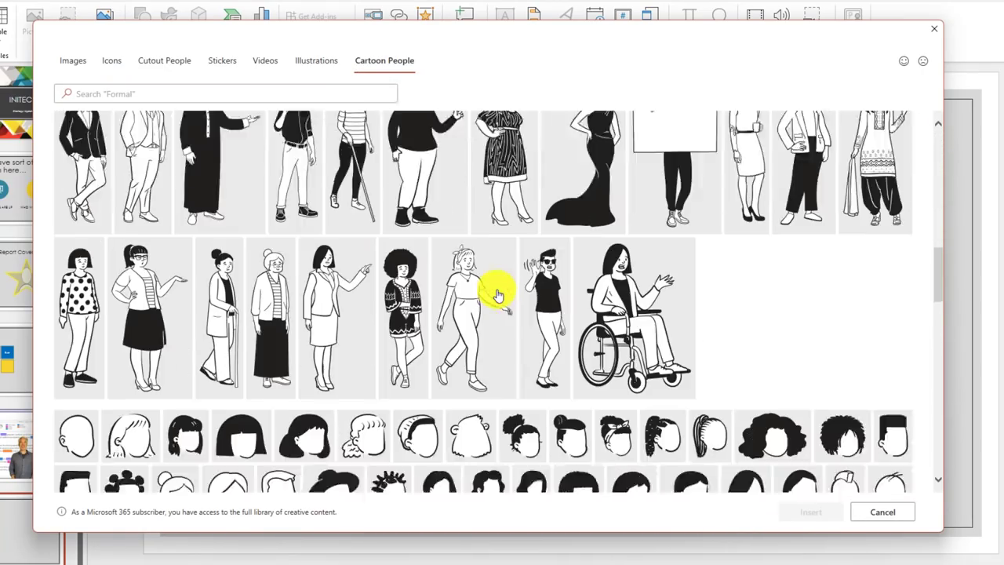
scroll(497, 294, up, 20)
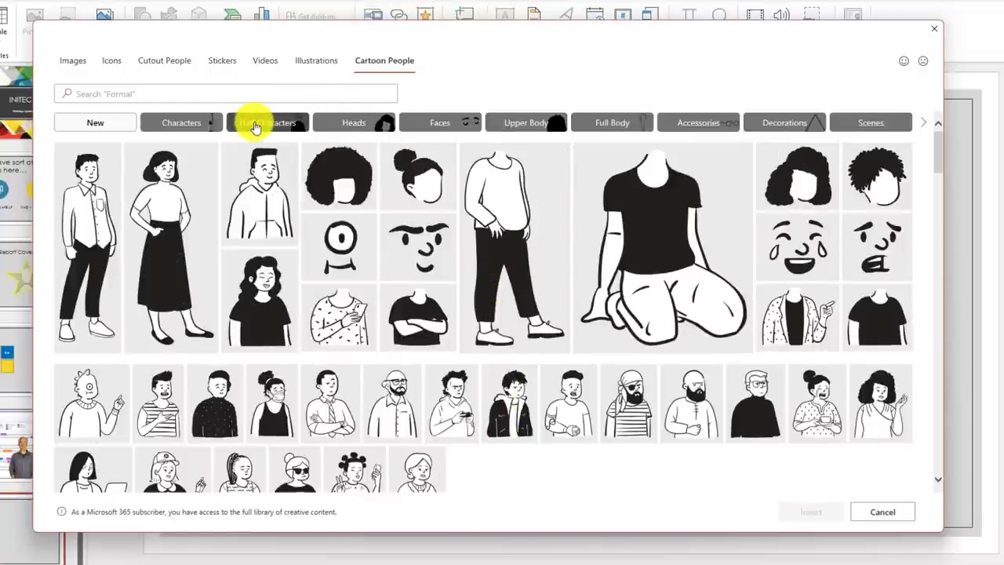
Step: Browse the Half Characters, Heads, Faces, Upper Body, Full Body and Scenes filters
click(290, 125)
click(349, 126)
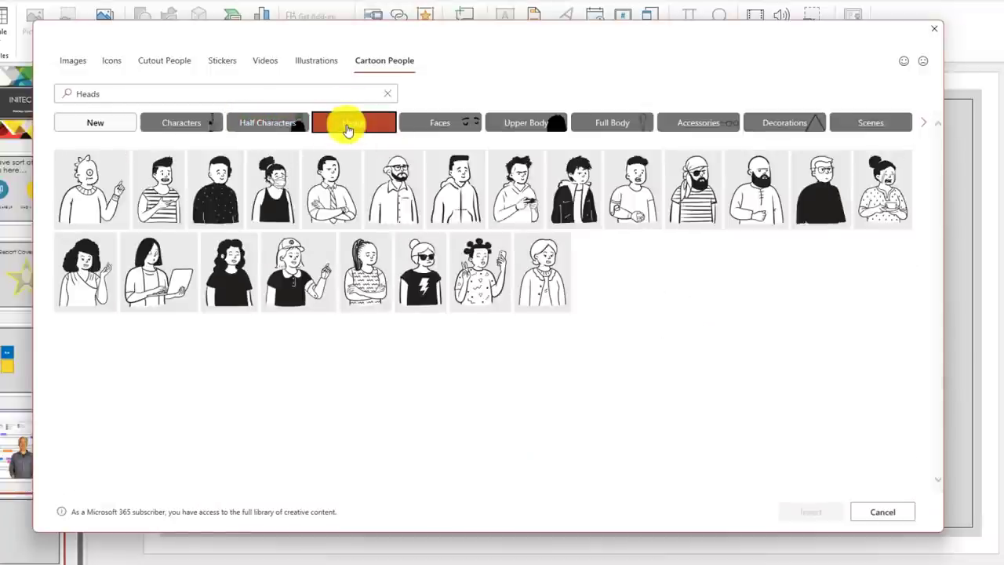
click(449, 125)
click(559, 124)
click(615, 124)
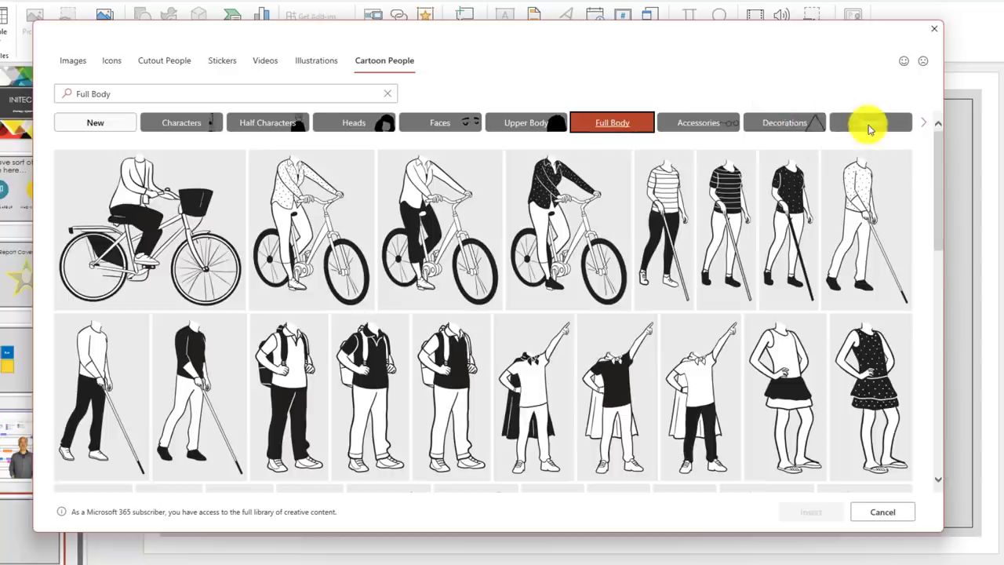
click(868, 126)
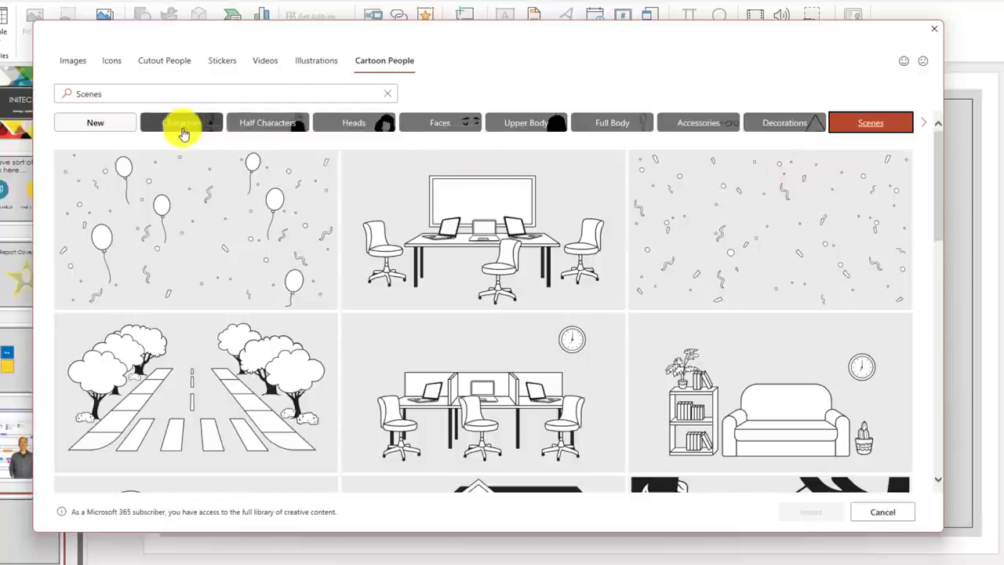
Step: Filter to Characters and select the waving figure in sunglasses
click(189, 128)
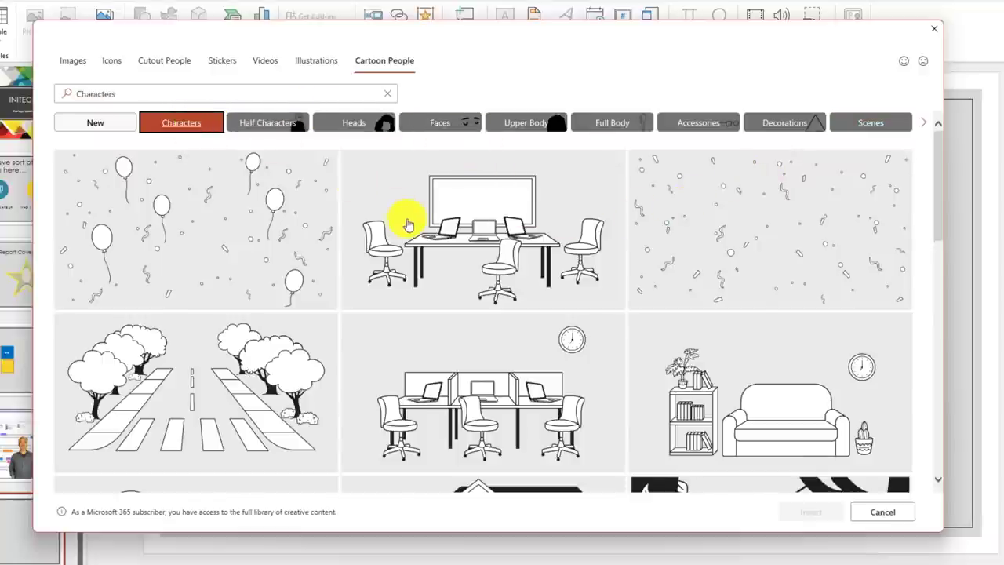
scroll(508, 363, down, 3)
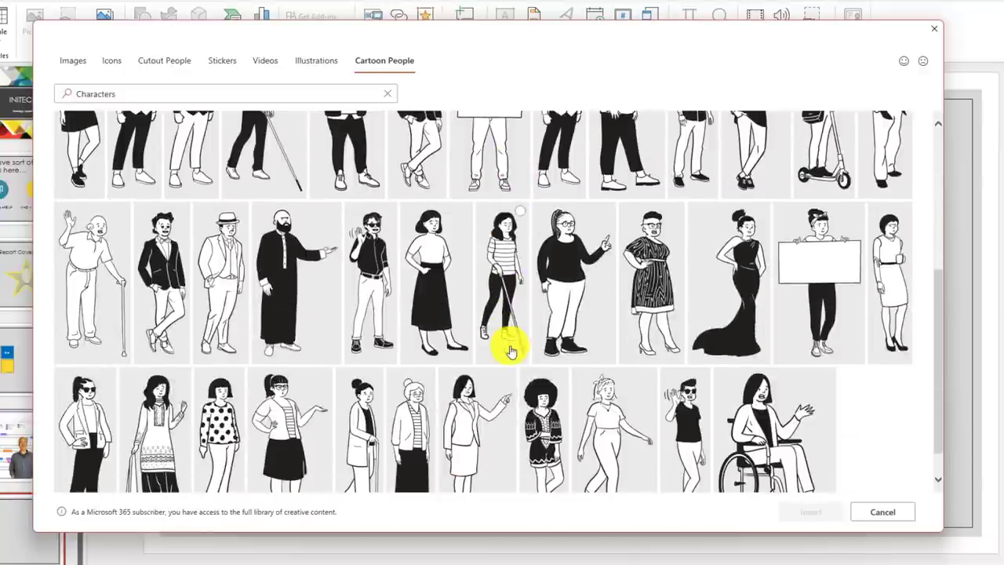
scroll(506, 337, down, 1)
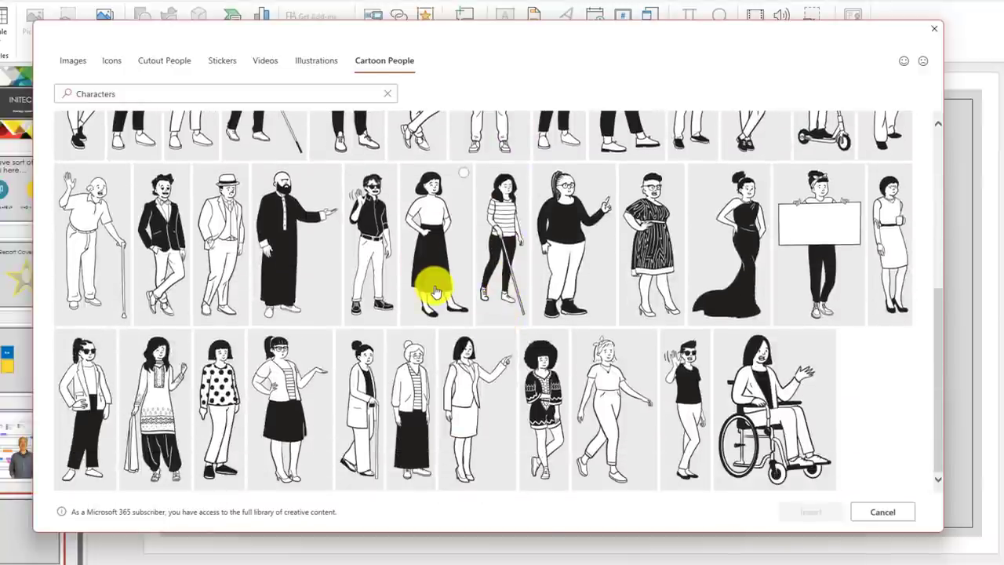
click(365, 248)
Step: Insert the selected waving sunglasses figure onto the Cartoon People slide
click(813, 511)
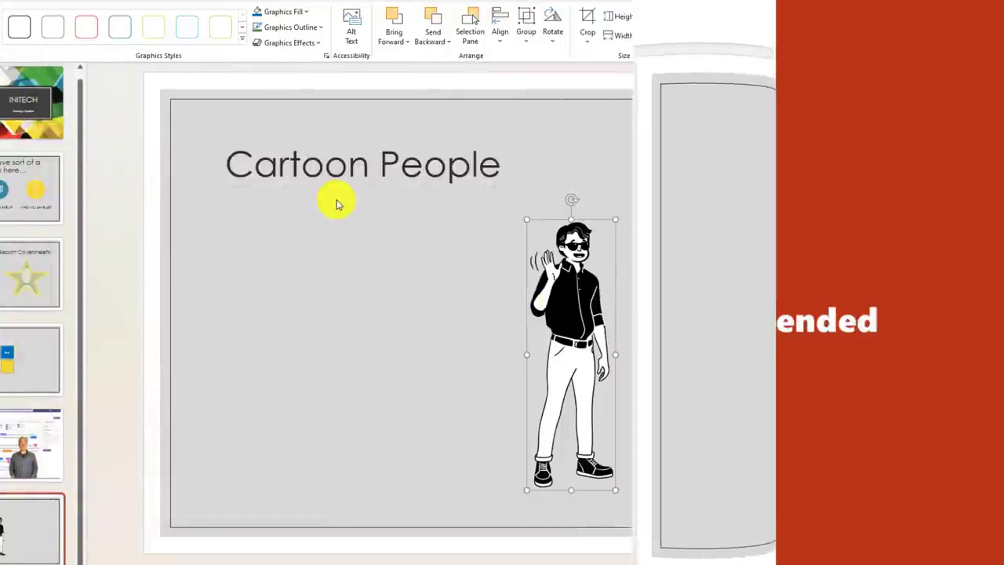